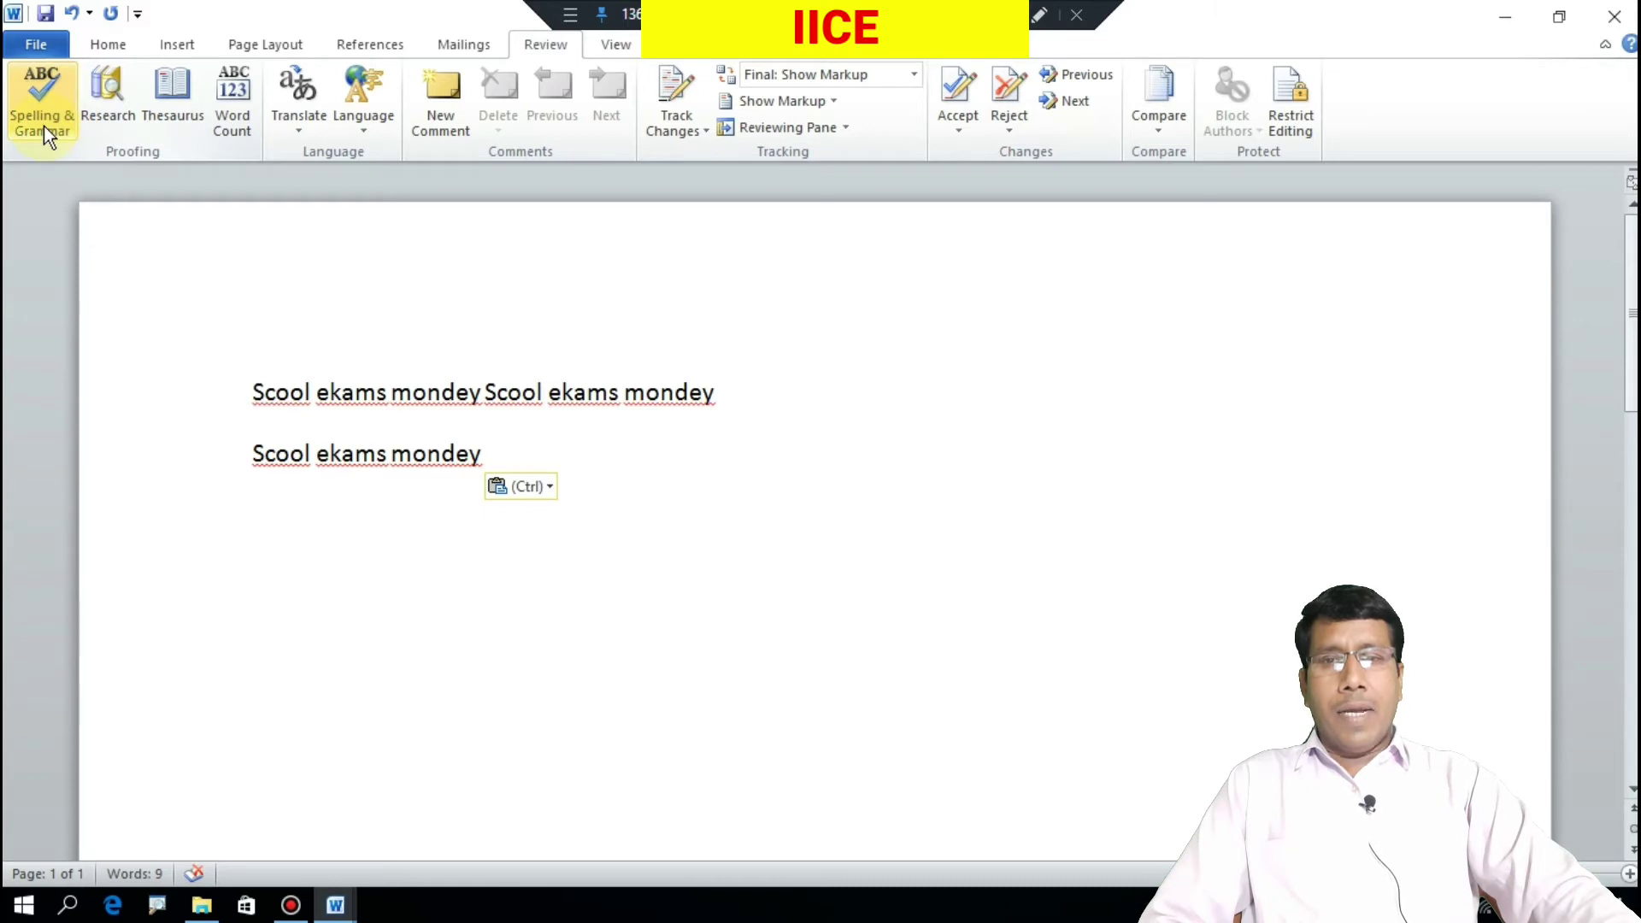
# Start the spelling and grammar check and change the first "Scool" to the suggestion "School".
pyautogui.click(43, 125)
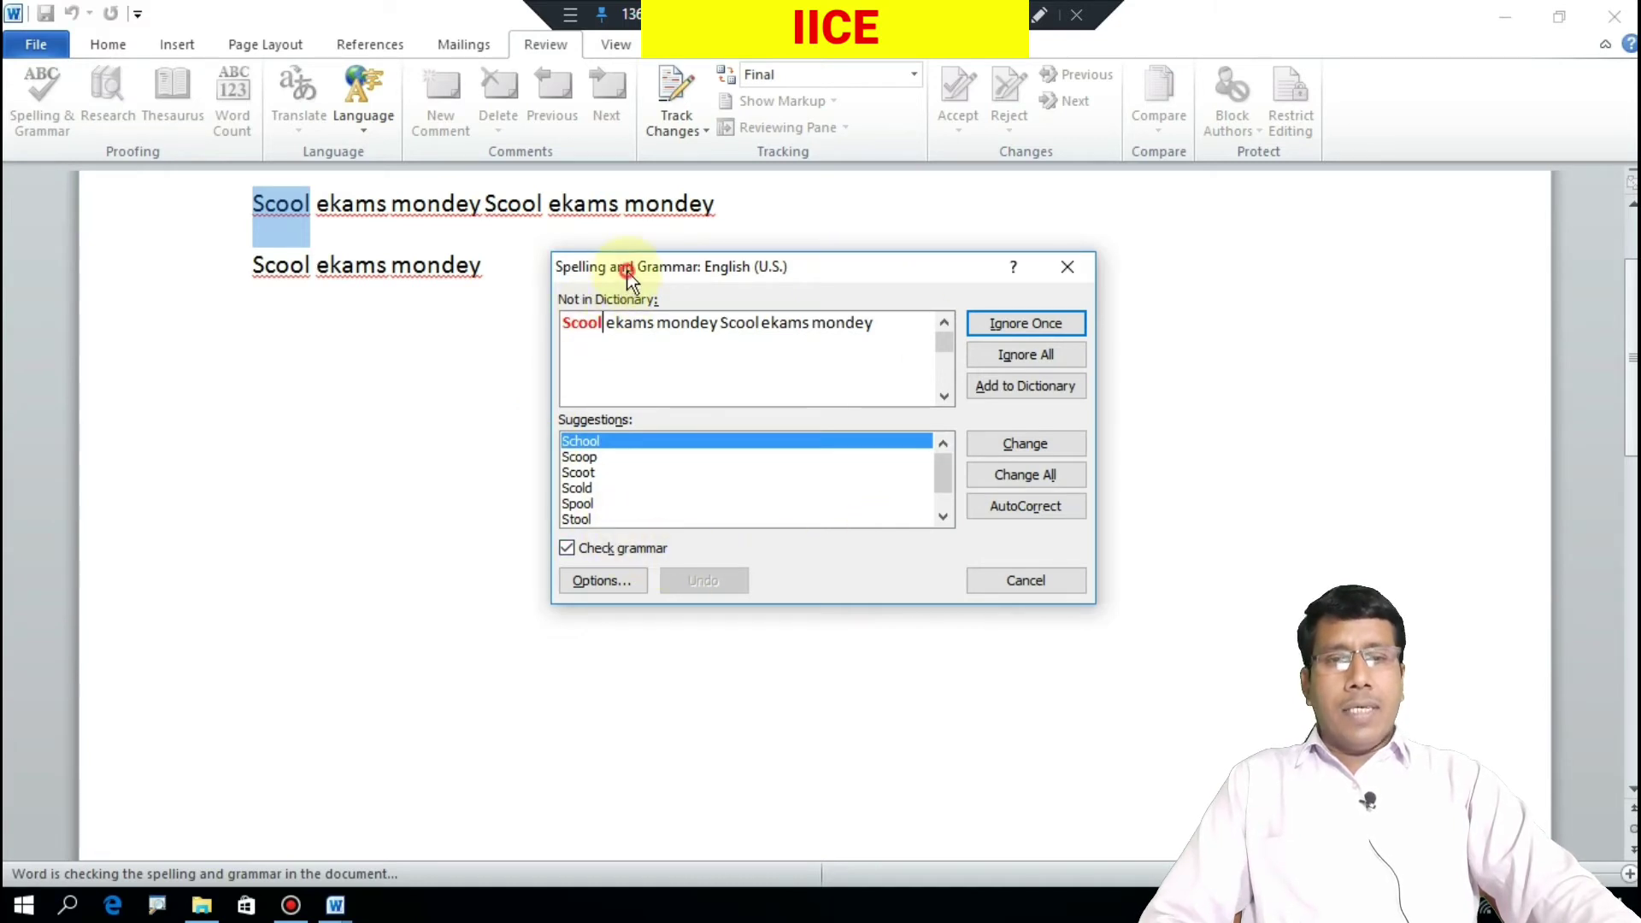
pyautogui.moveTo(626, 268); pyautogui.dragTo(652, 270)
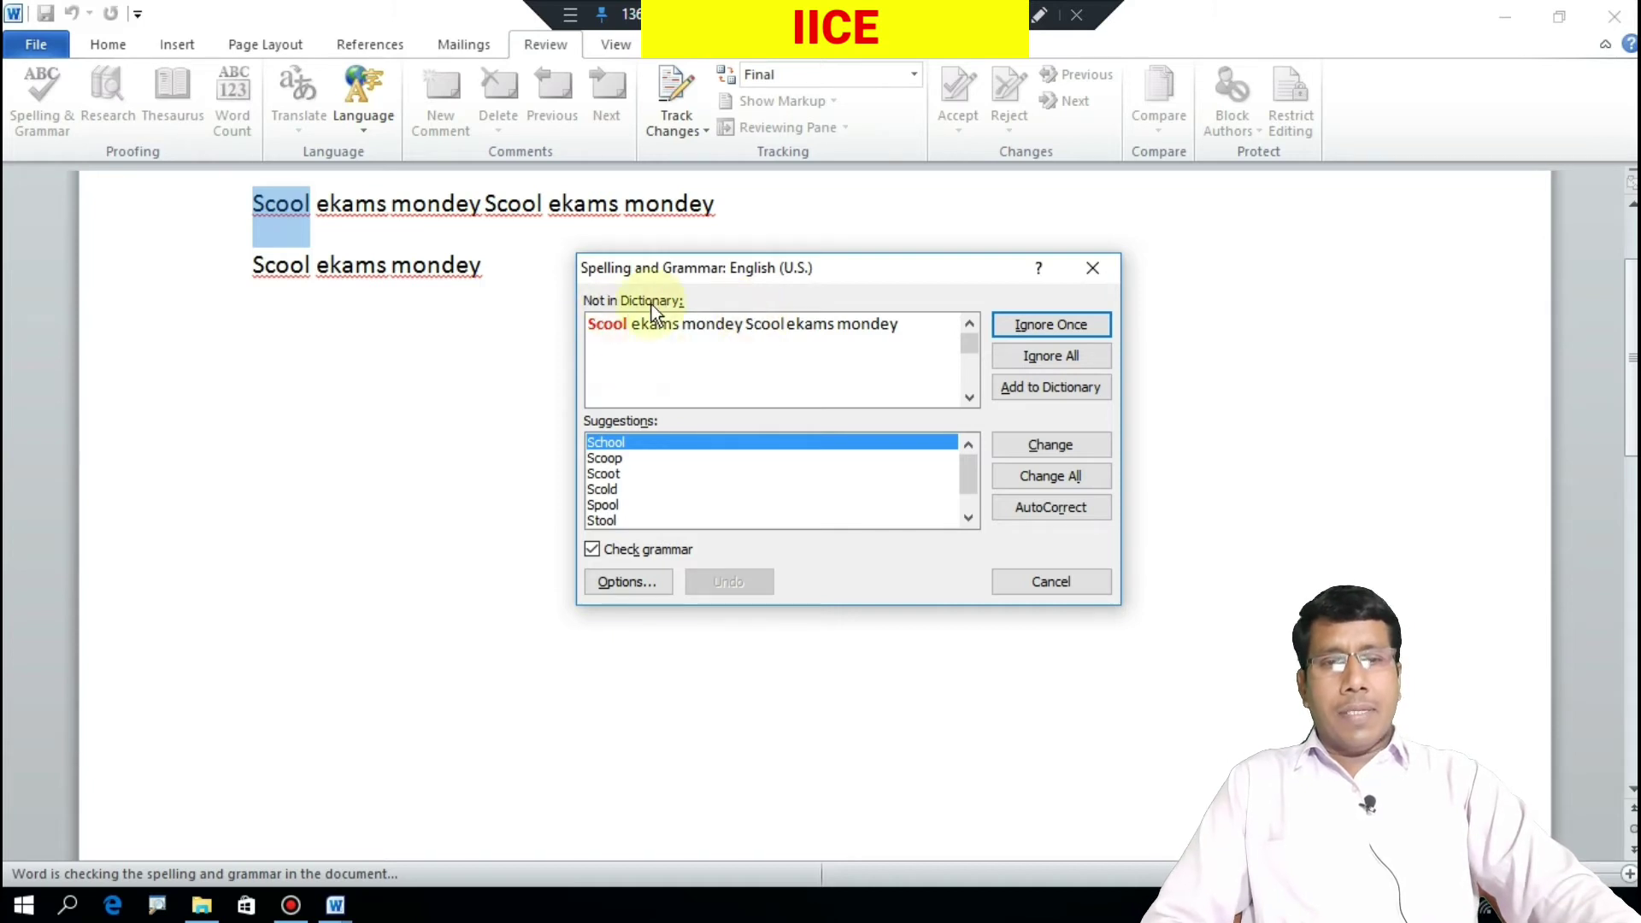
pyautogui.moveTo(760, 272); pyautogui.dragTo(732, 273)
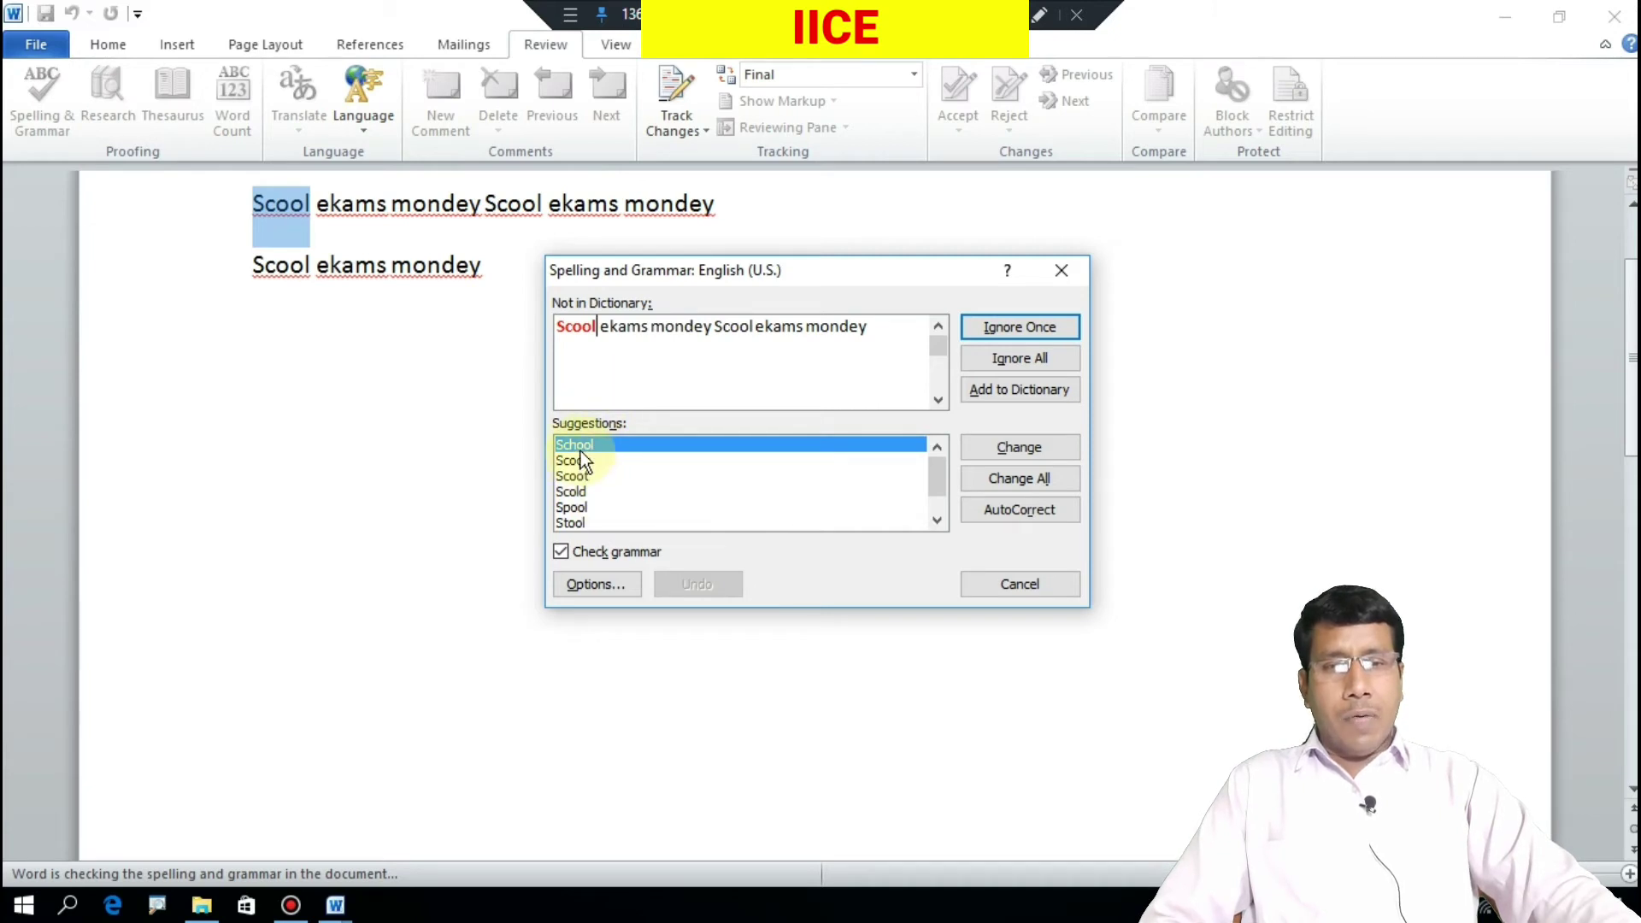
pyautogui.moveTo(581, 456); pyautogui.dragTo(581, 520)
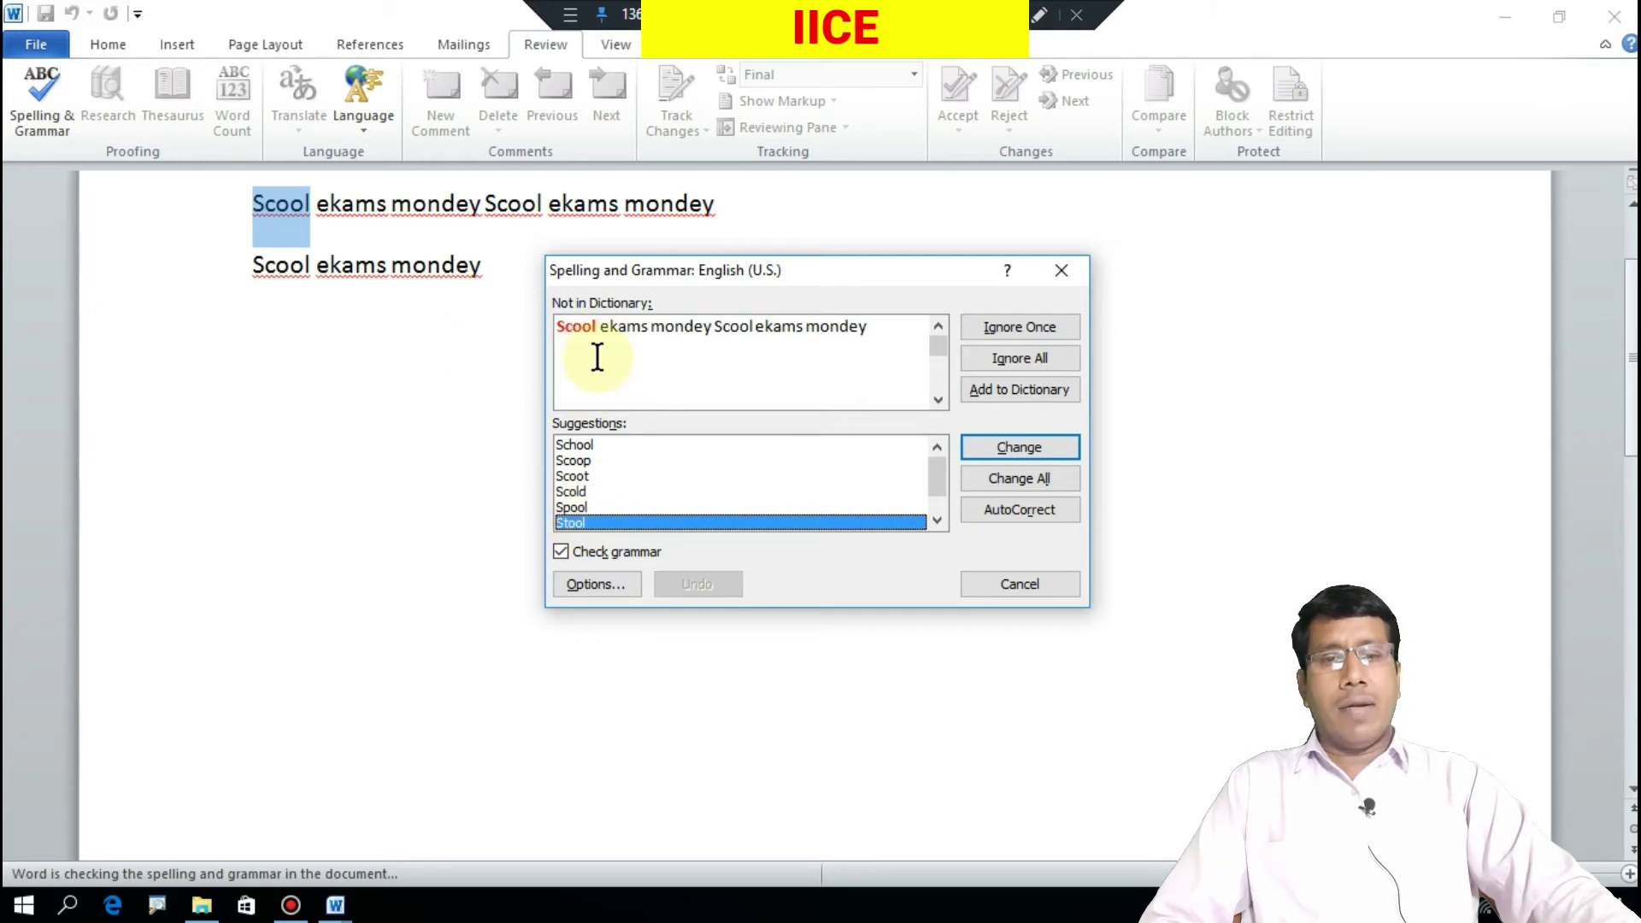
pyautogui.click(592, 446)
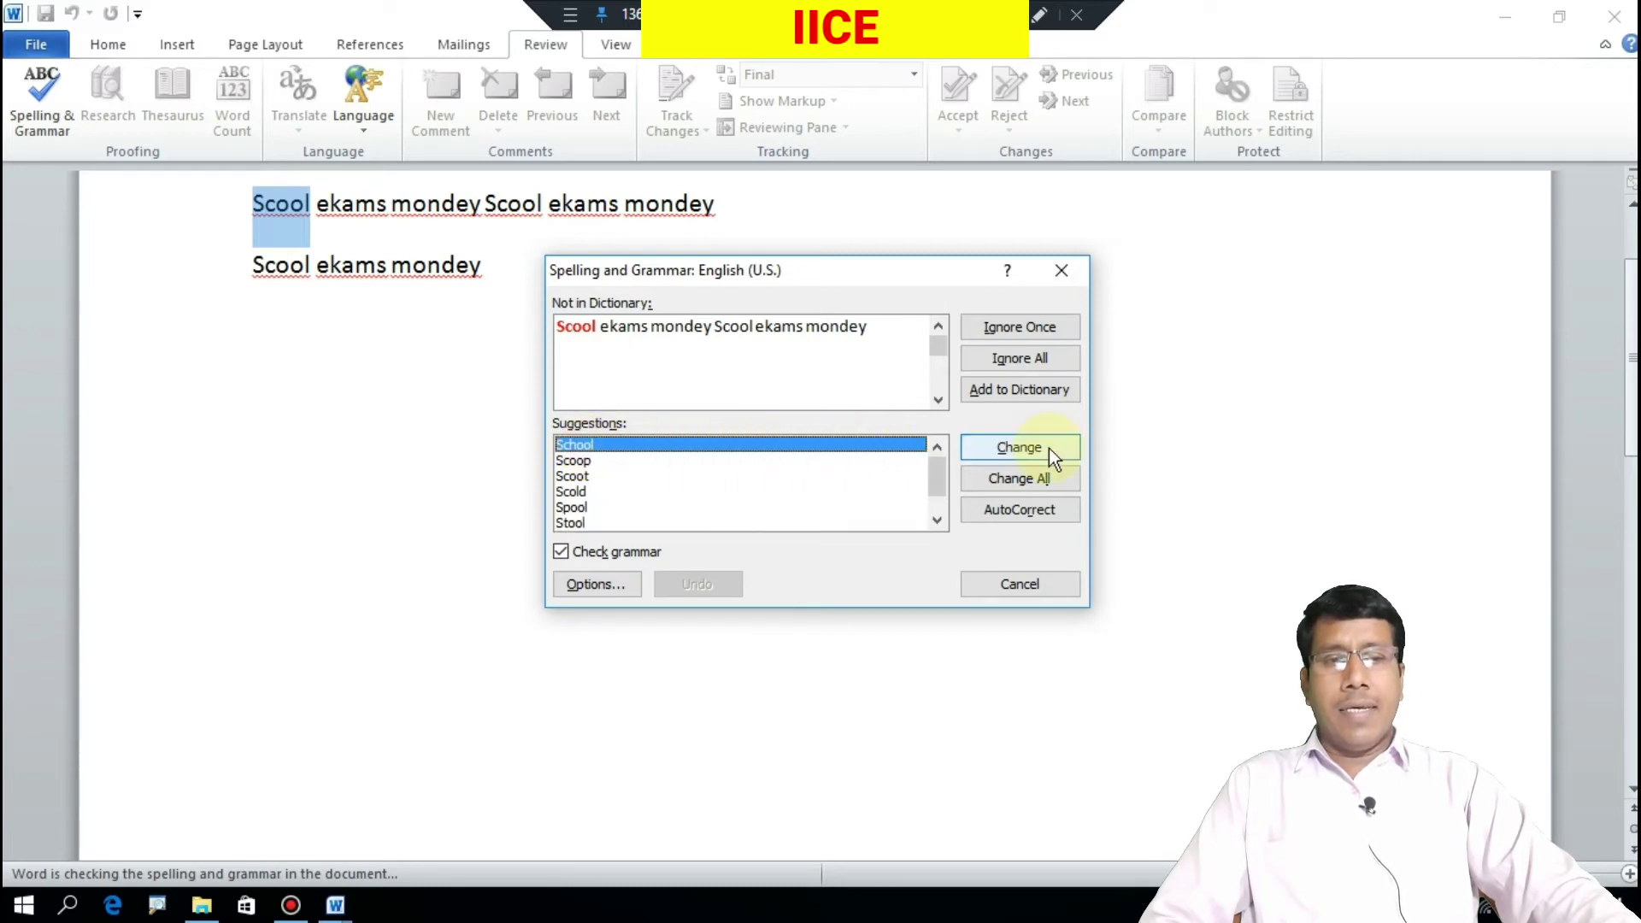
pyautogui.click(1025, 448)
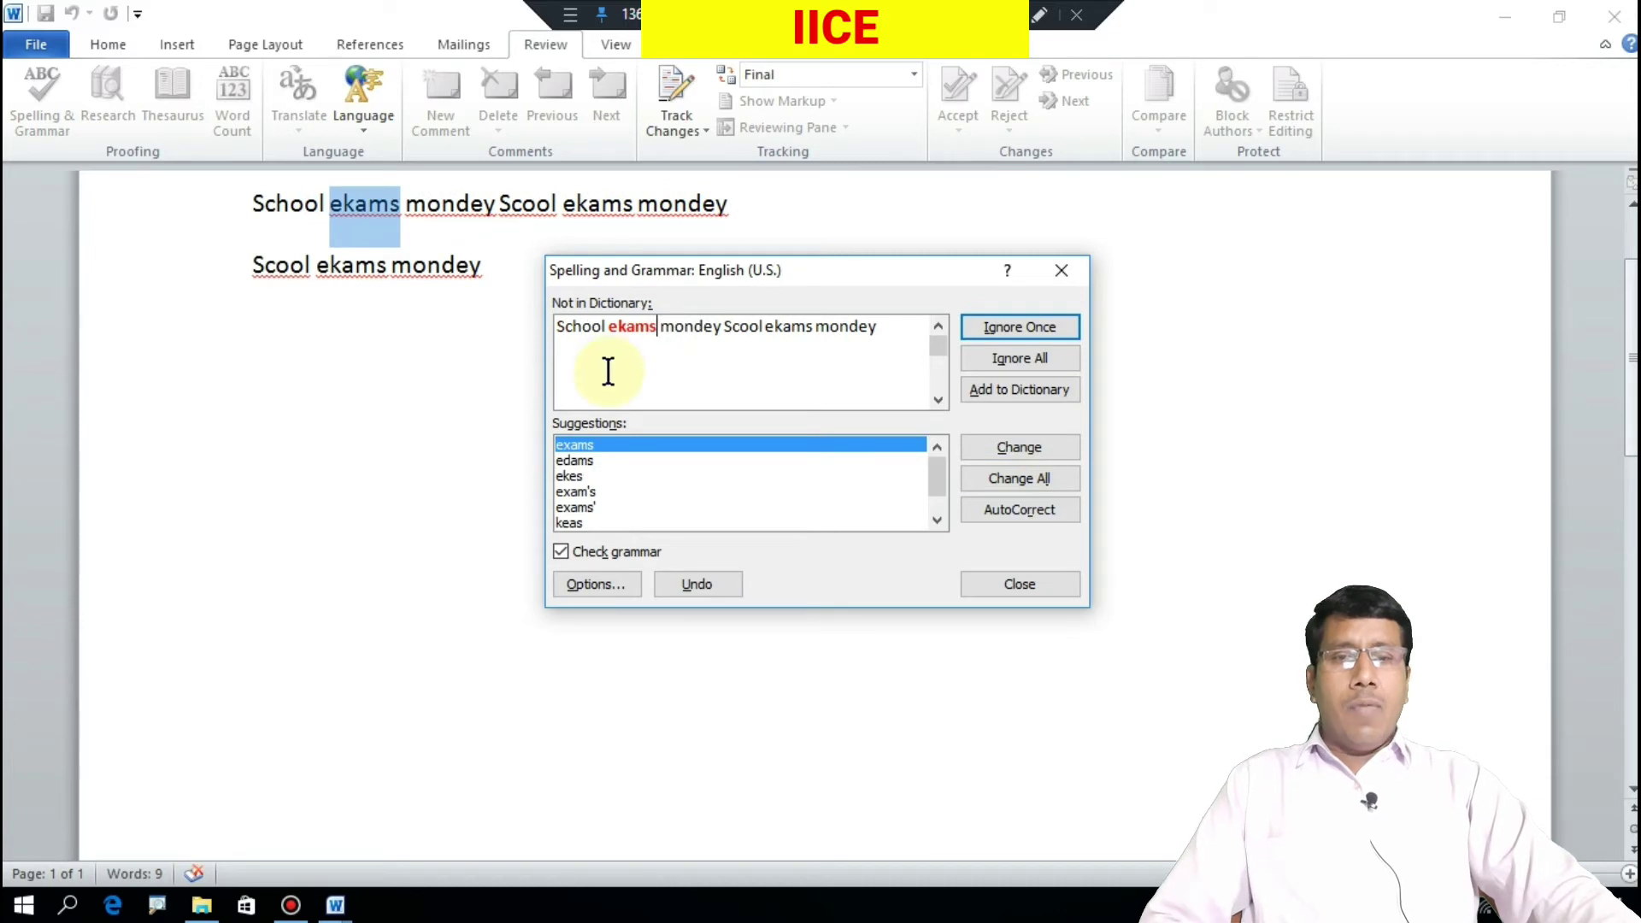
# Continue the spelling check, changing the first "ekams" to "exams" and the first "mondey" to "Monday".
pyautogui.click(671, 355)
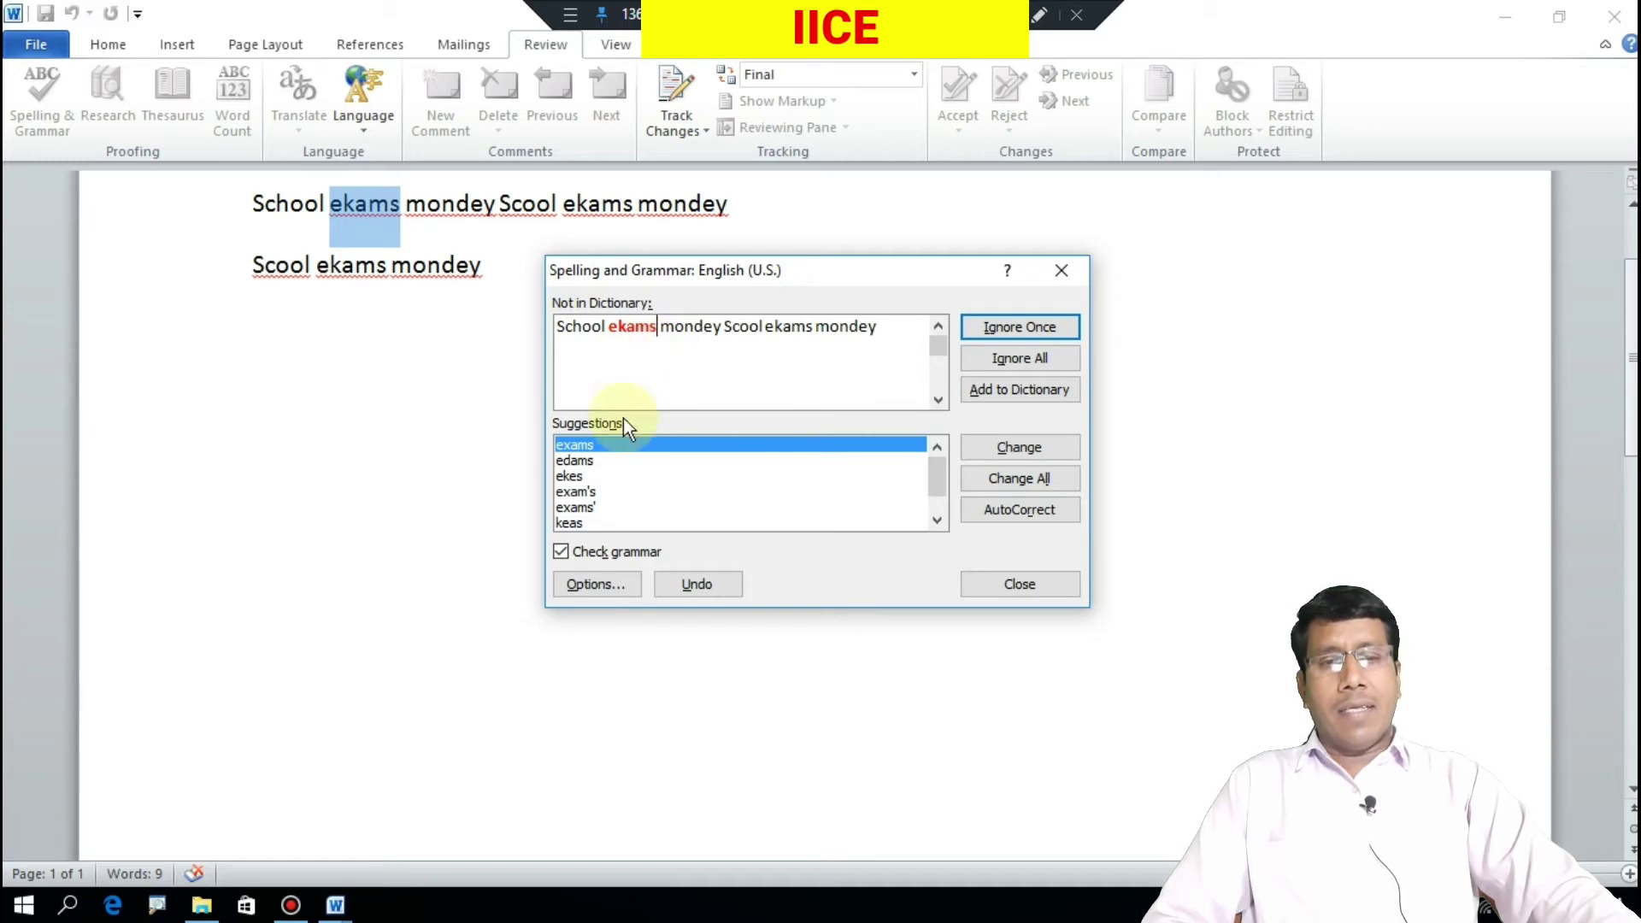
pyautogui.click(590, 448)
pyautogui.click(989, 453)
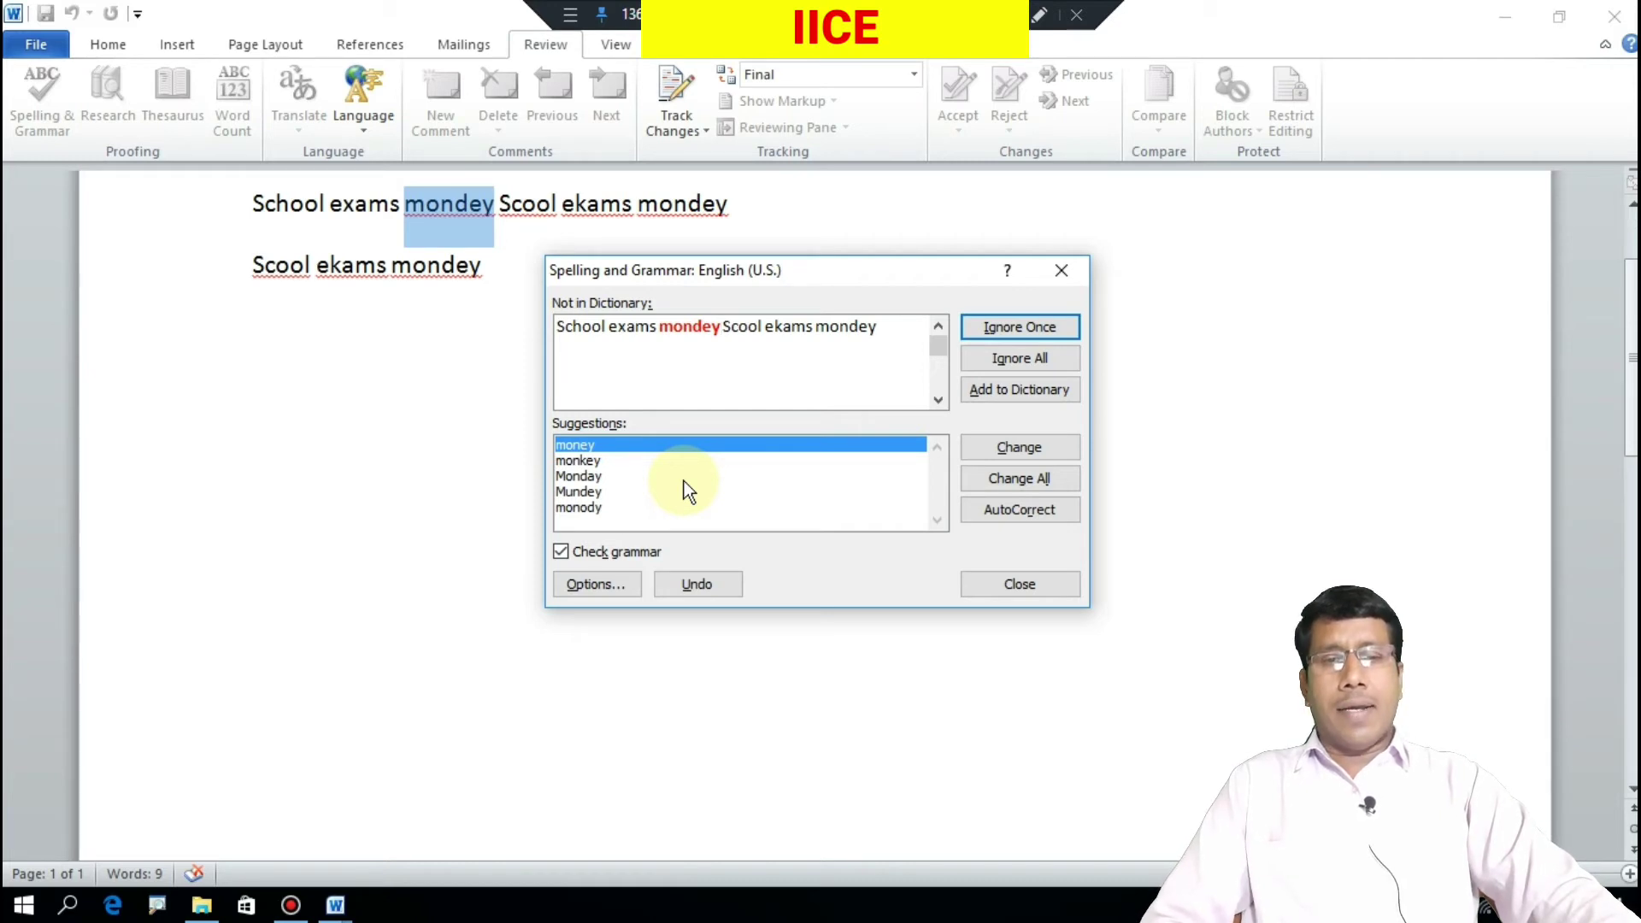
pyautogui.click(598, 485)
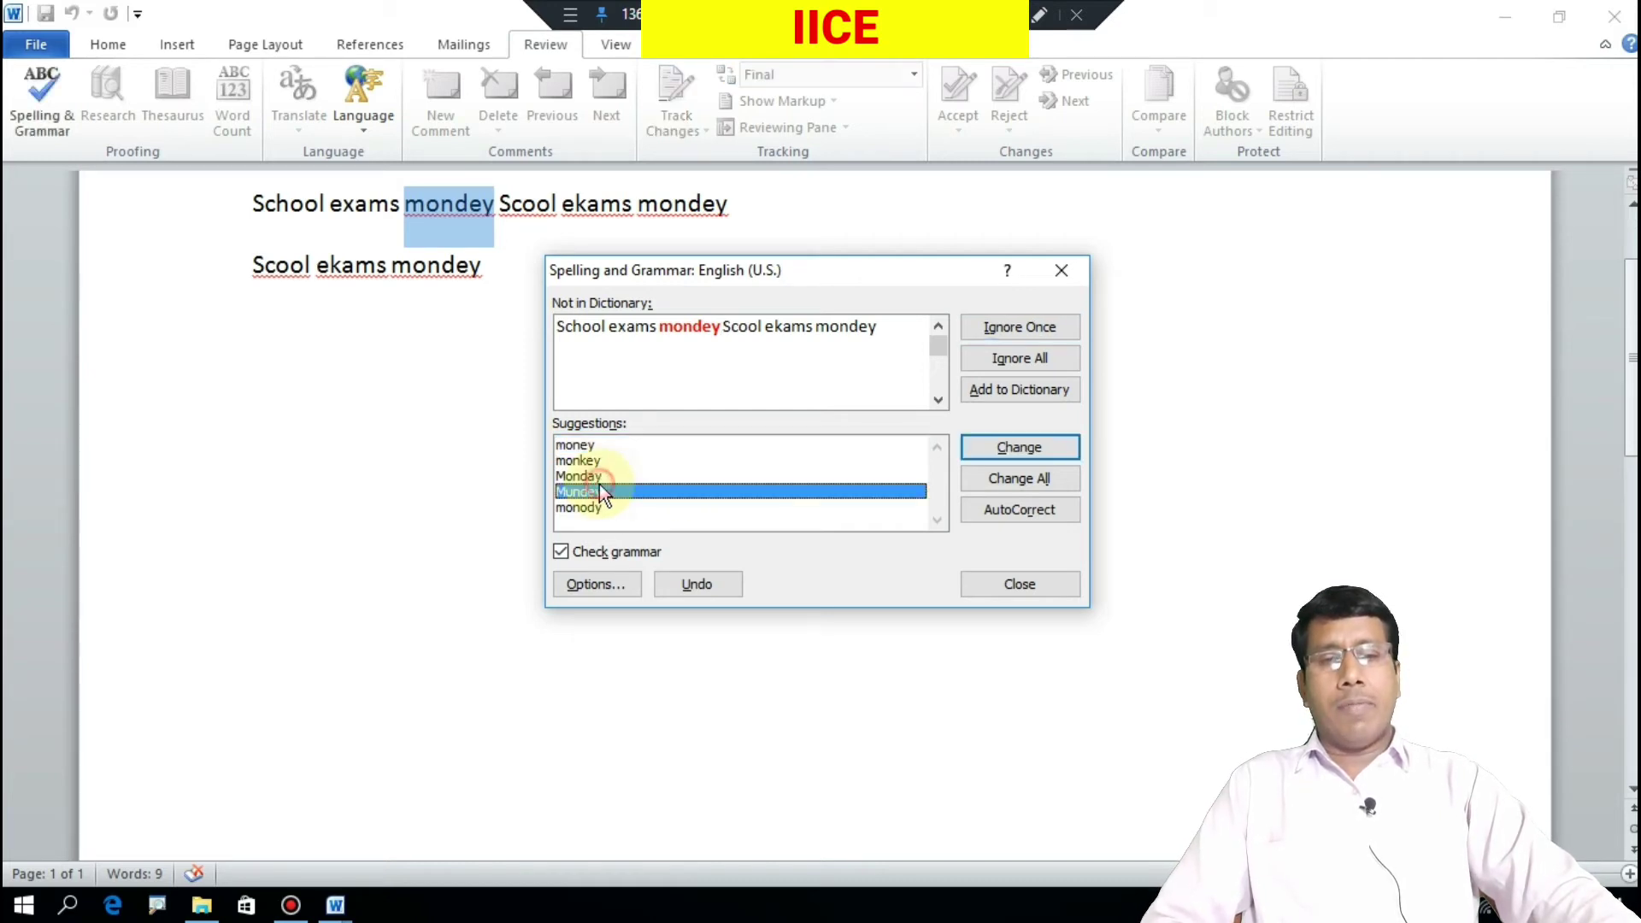
pyautogui.click(599, 480)
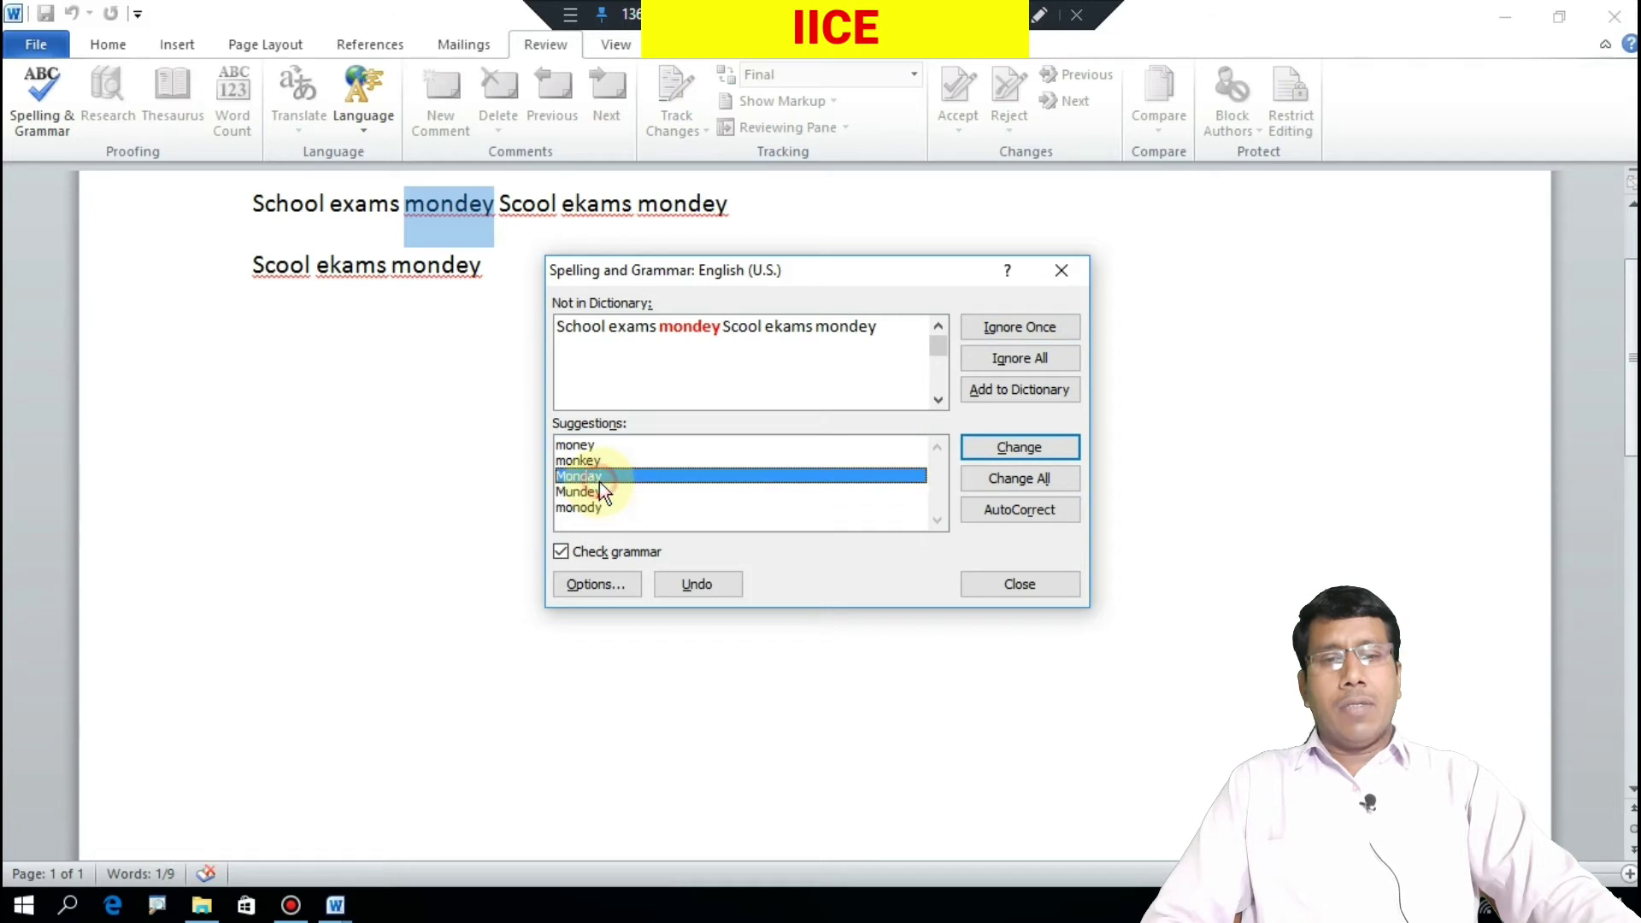
pyautogui.click(992, 445)
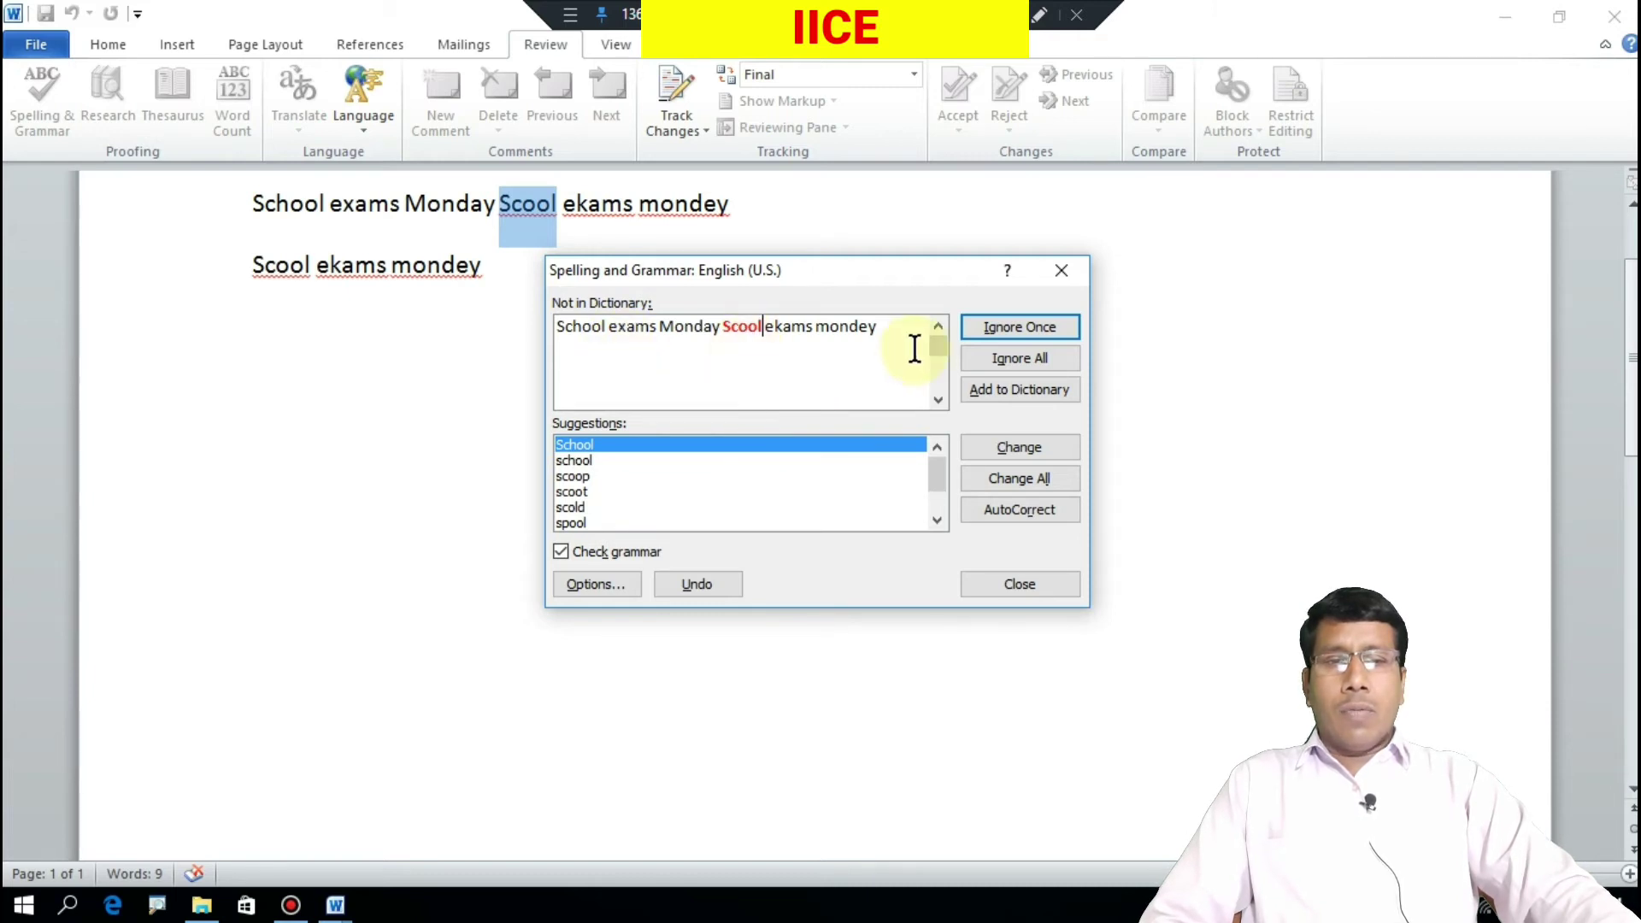
# Change the second "Scool" on the first line to "School" and close the spelling check.
pyautogui.click(591, 444)
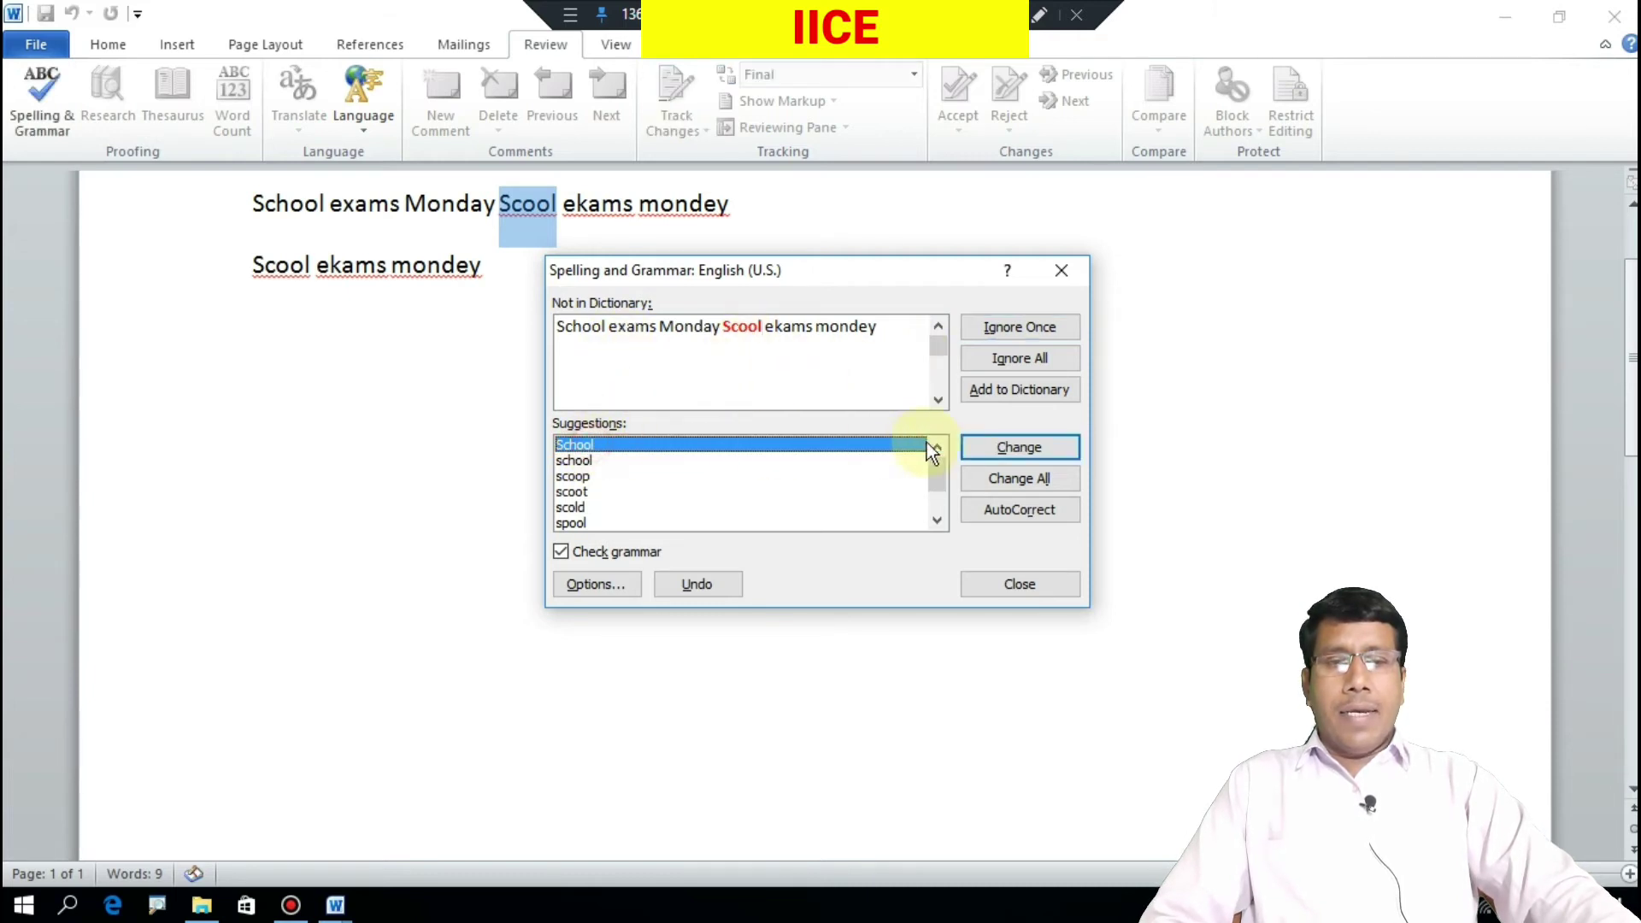
pyautogui.click(992, 448)
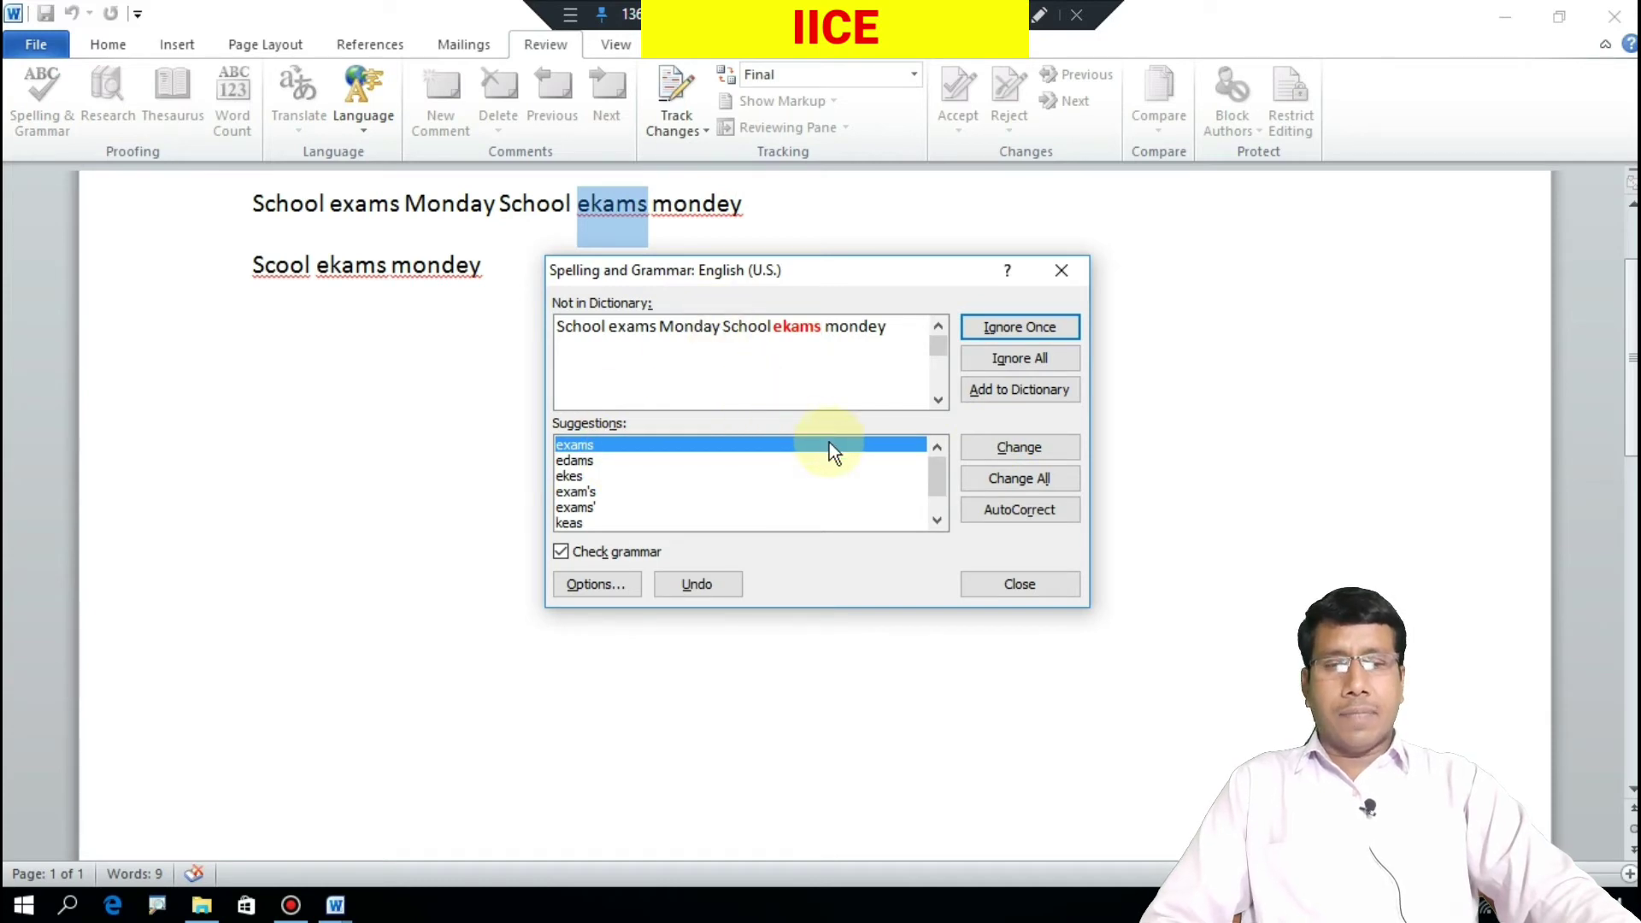
pyautogui.click(989, 581)
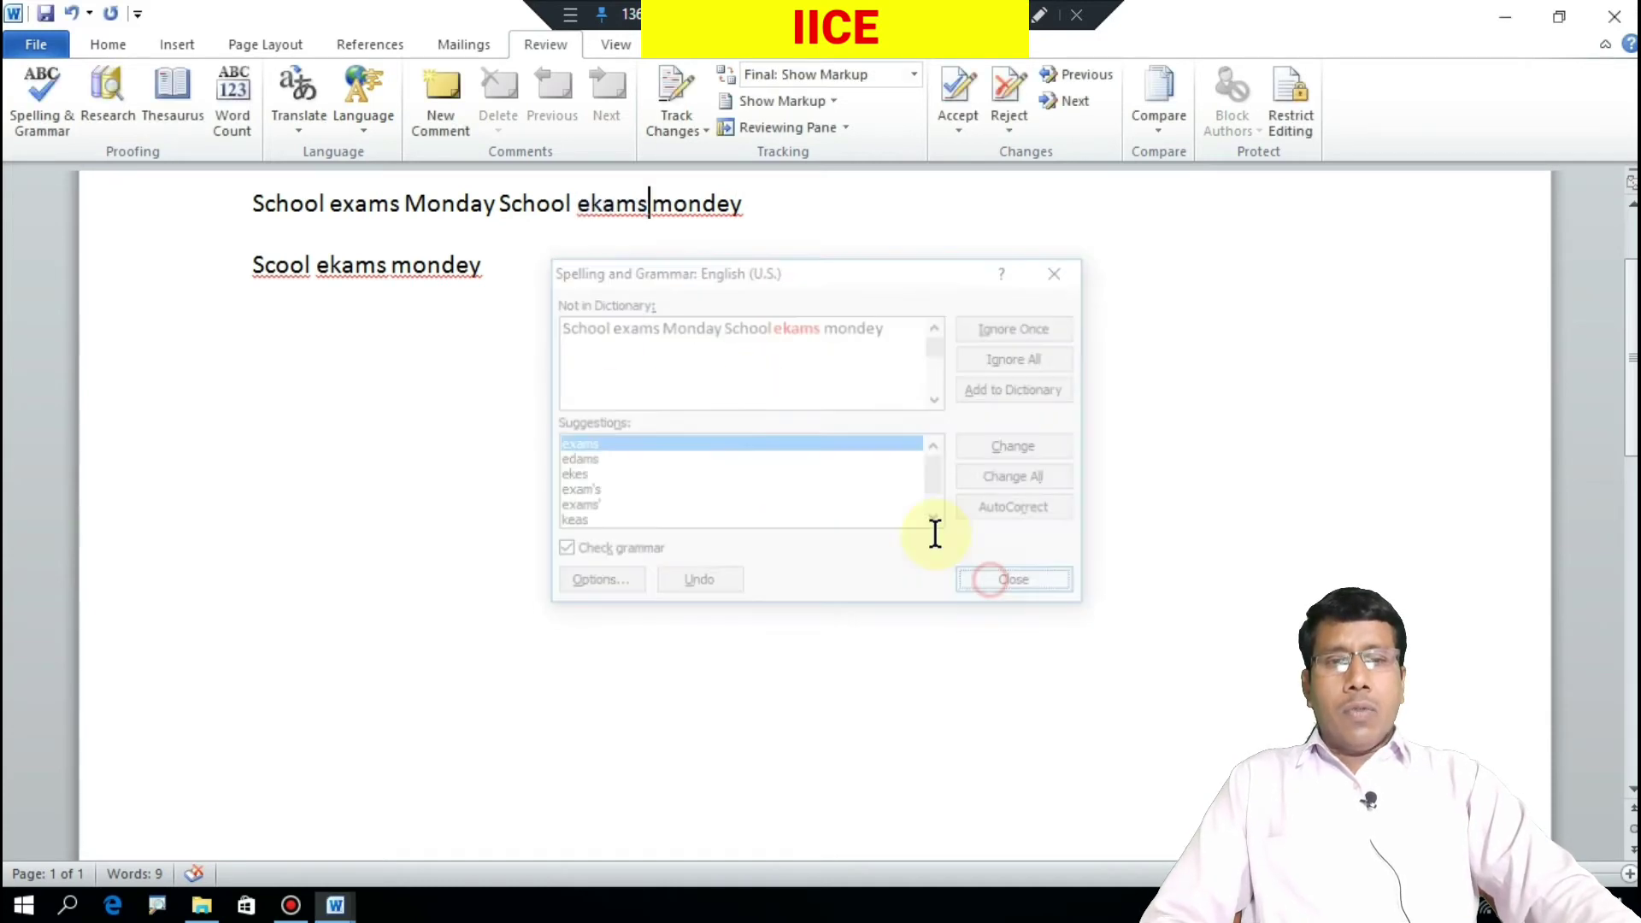
# Enter "teh" at the end of the first line and let AutoCorrect turn it into "the".
pyautogui.click(793, 224)
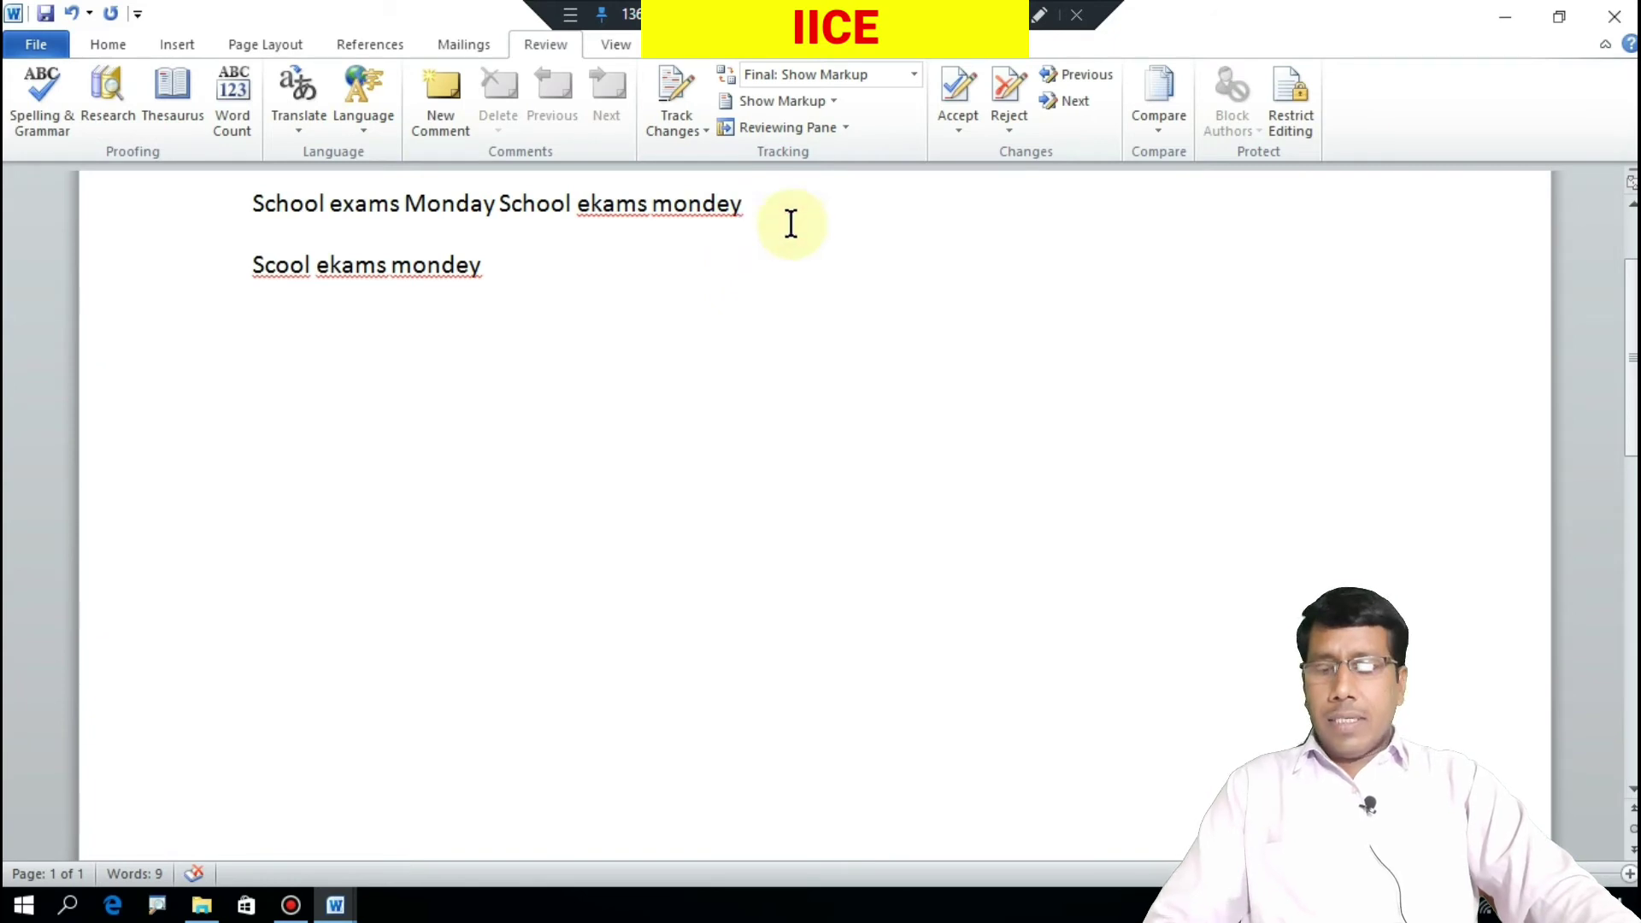
pyautogui.write('teh')
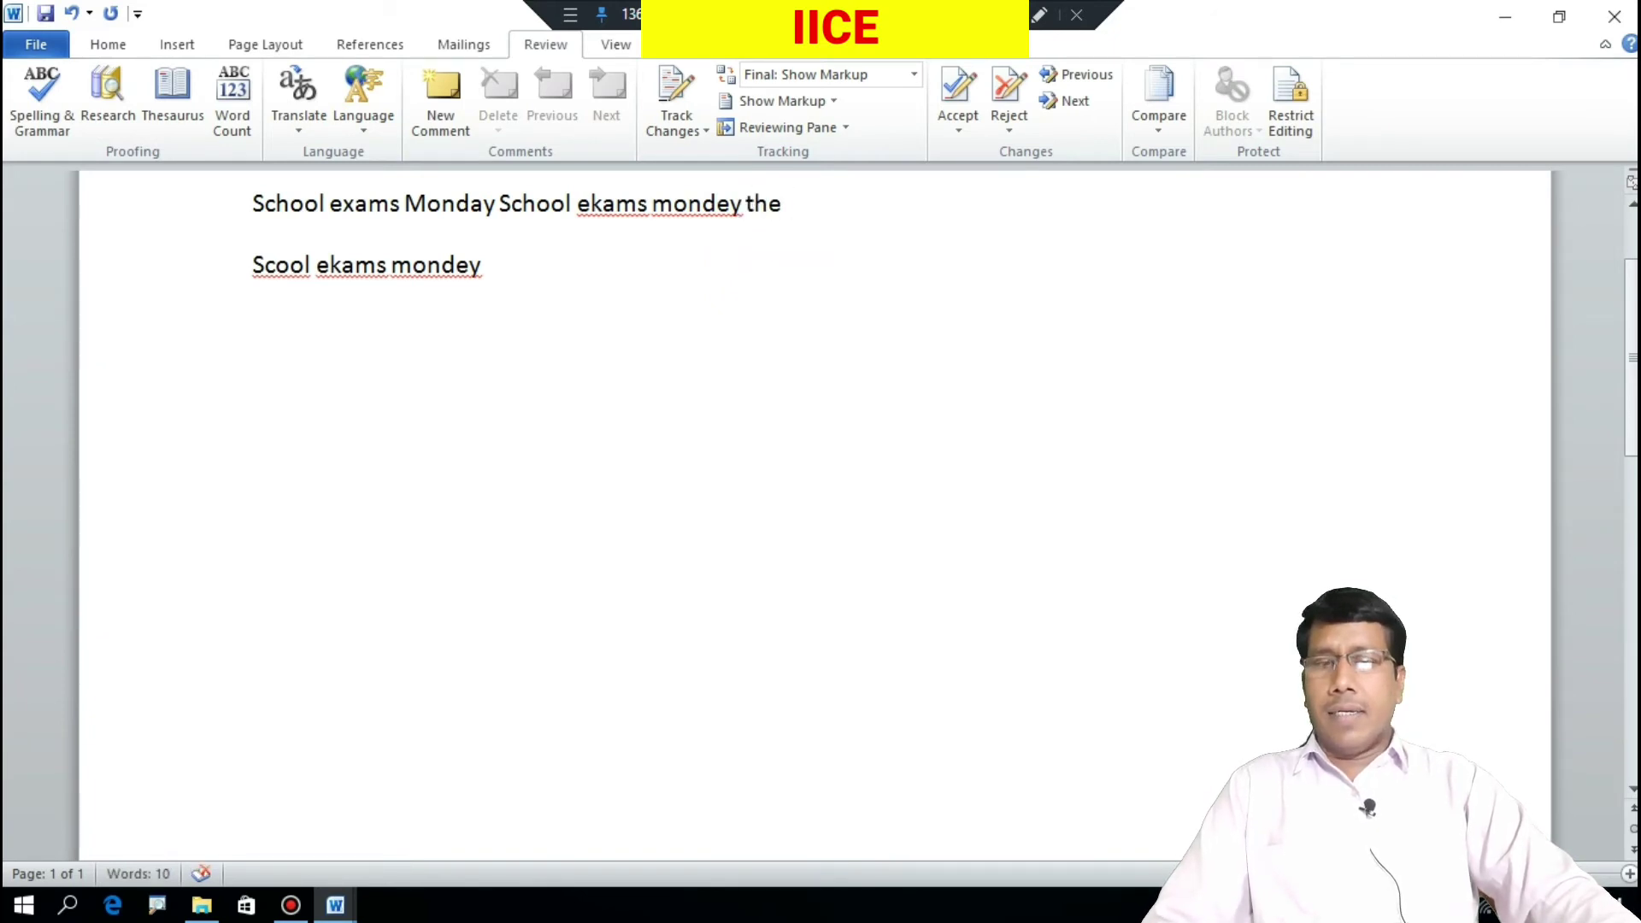
pyautogui.click(601, 282)
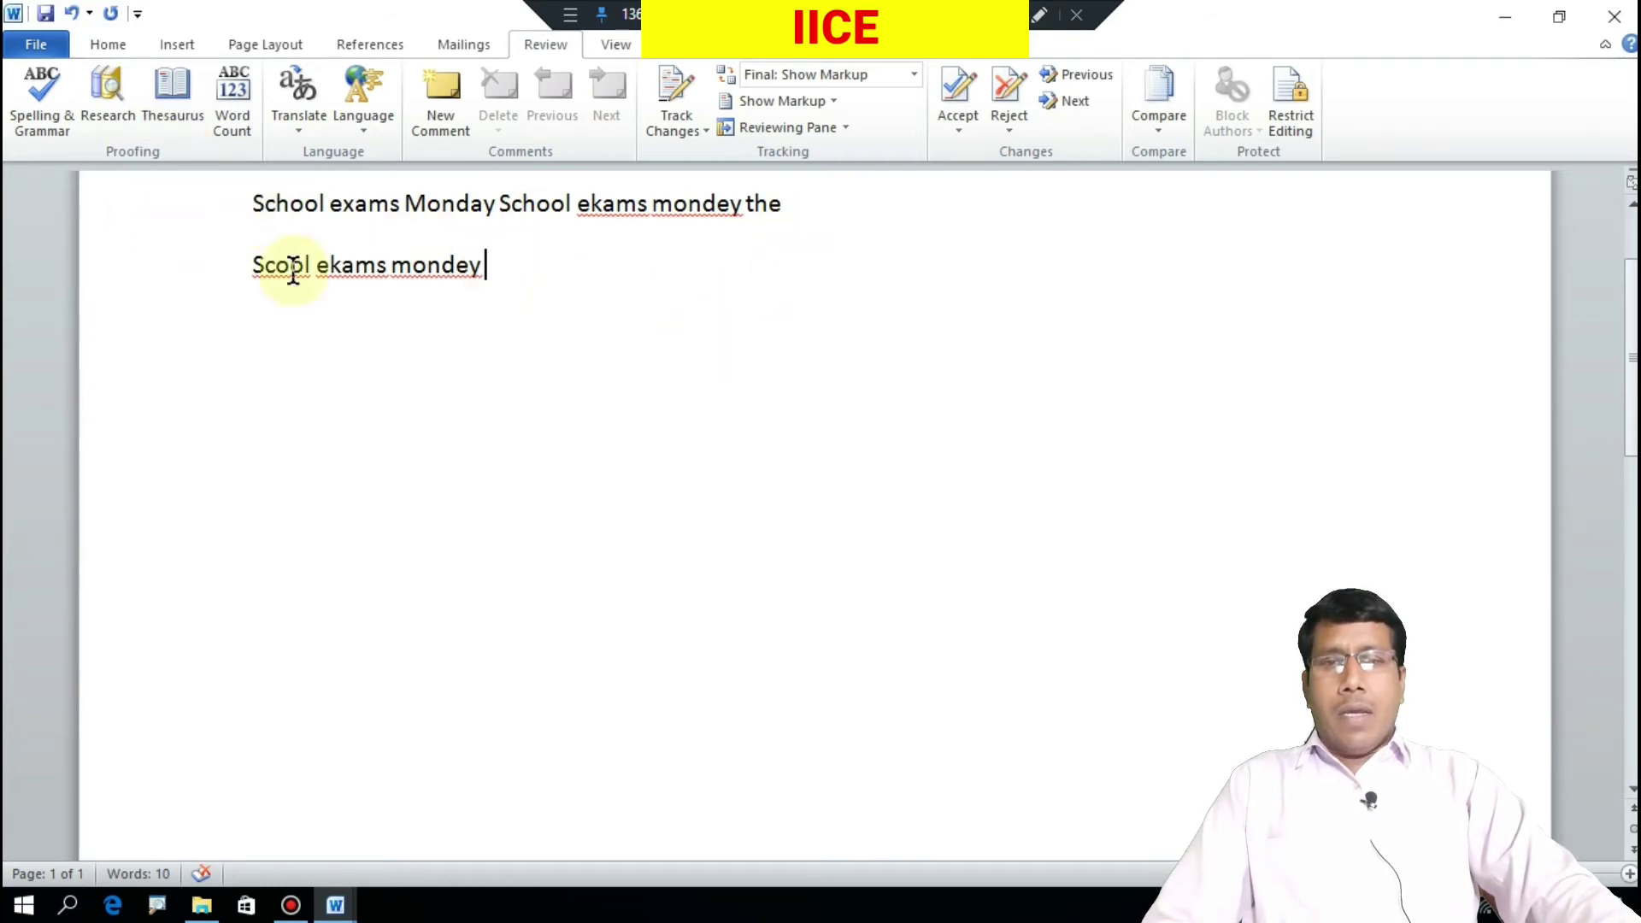
pyautogui.scroll(3, 312, 293)
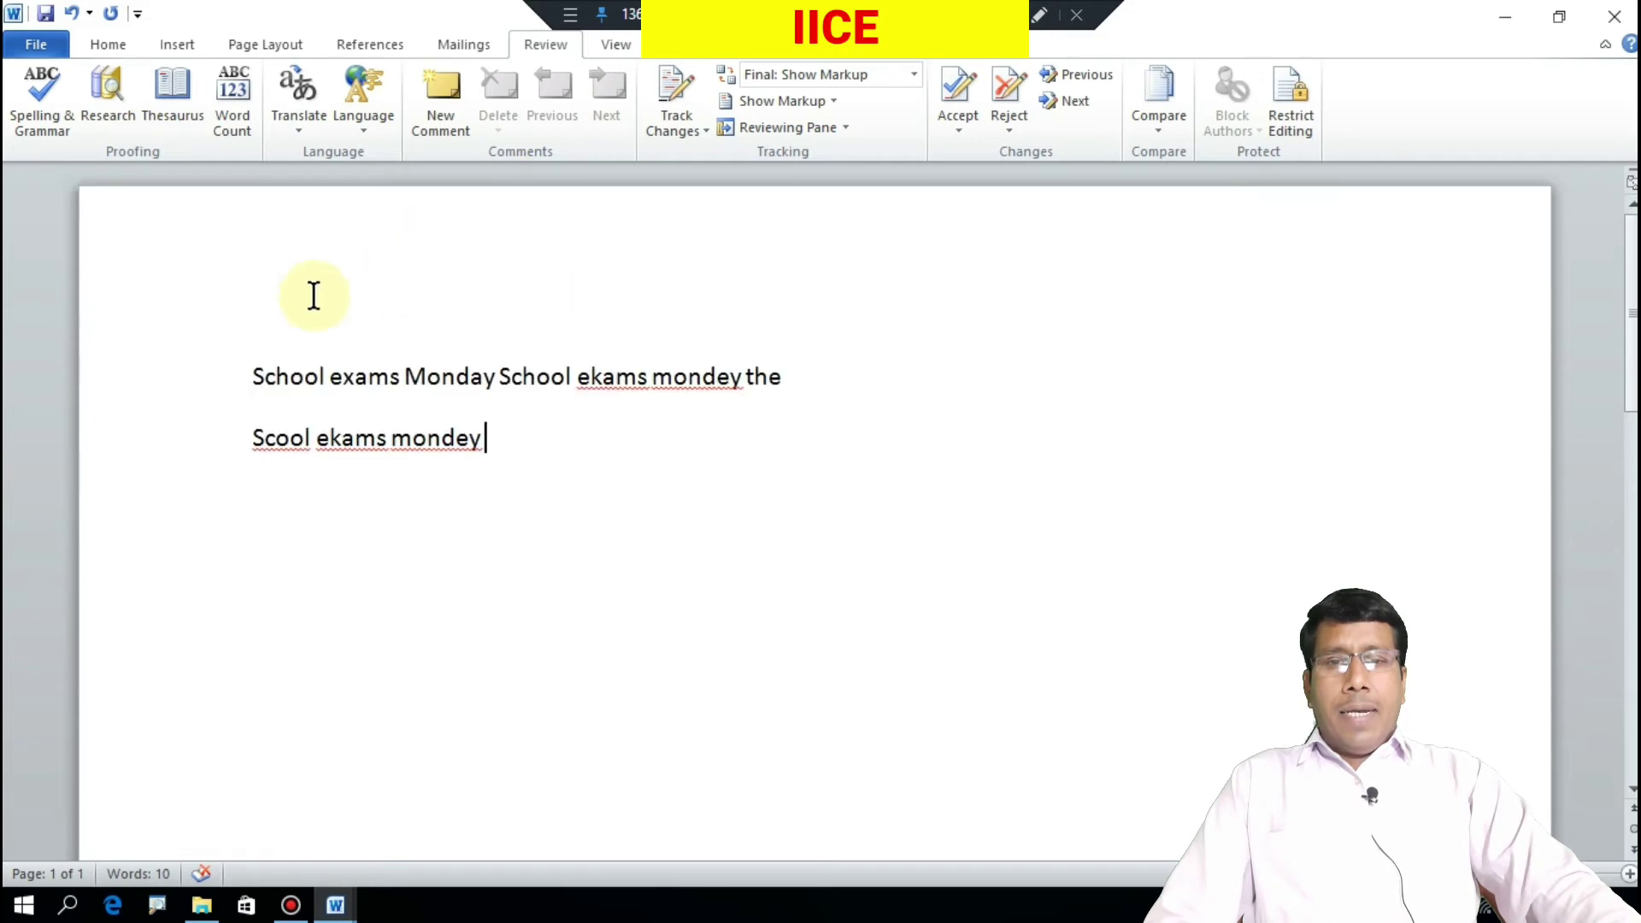
pyautogui.click(248, 374)
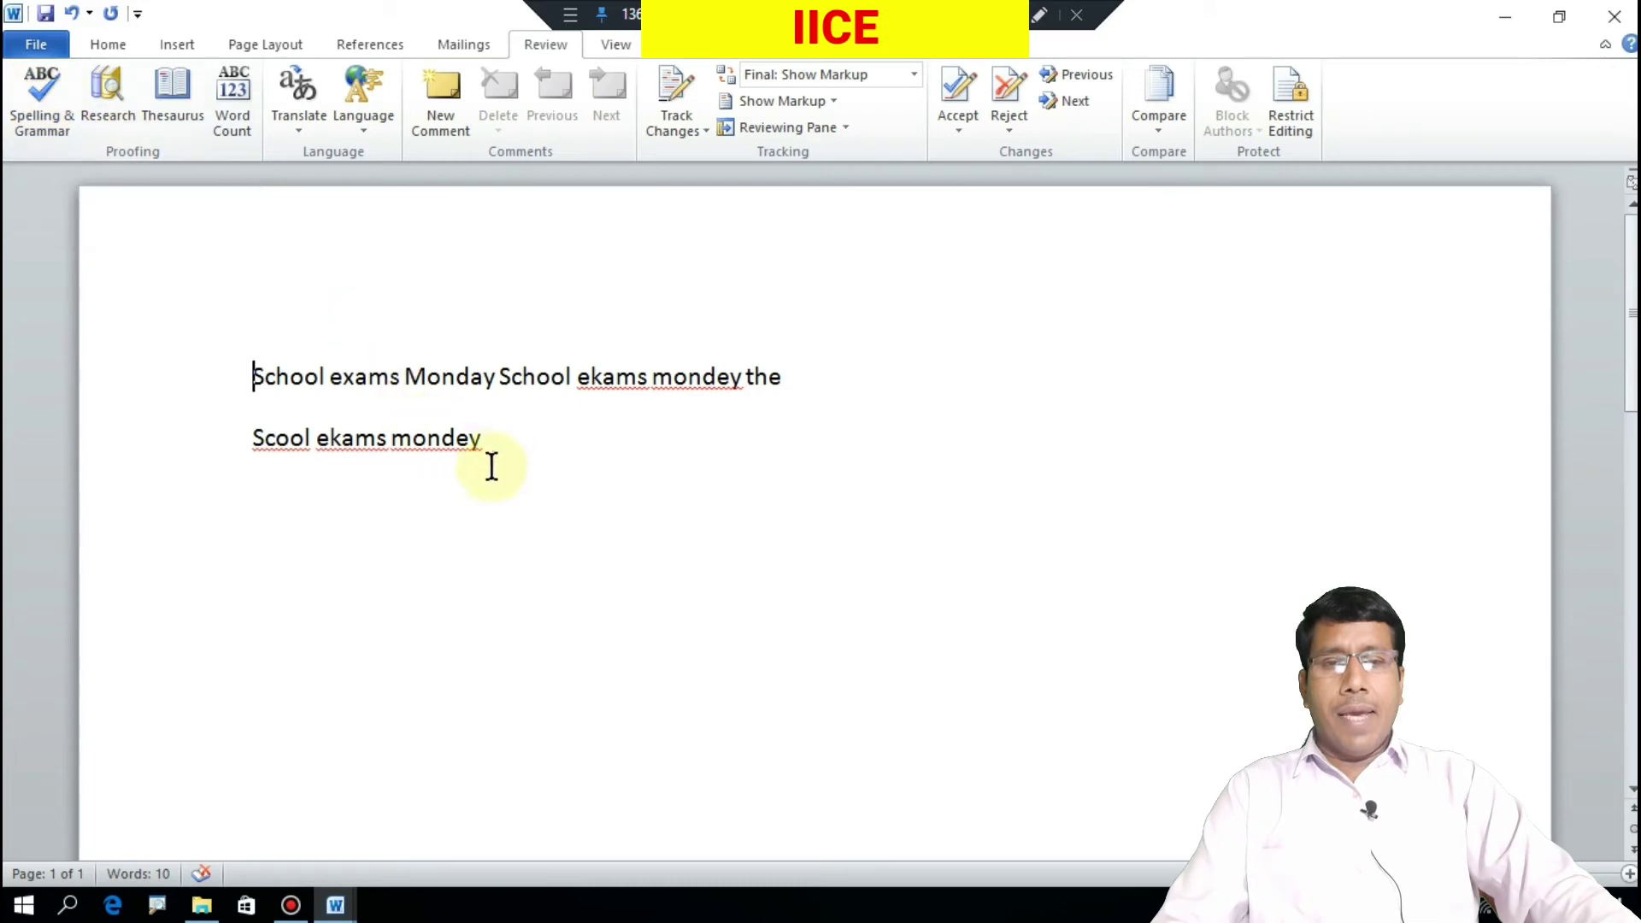
pyautogui.press('F7')
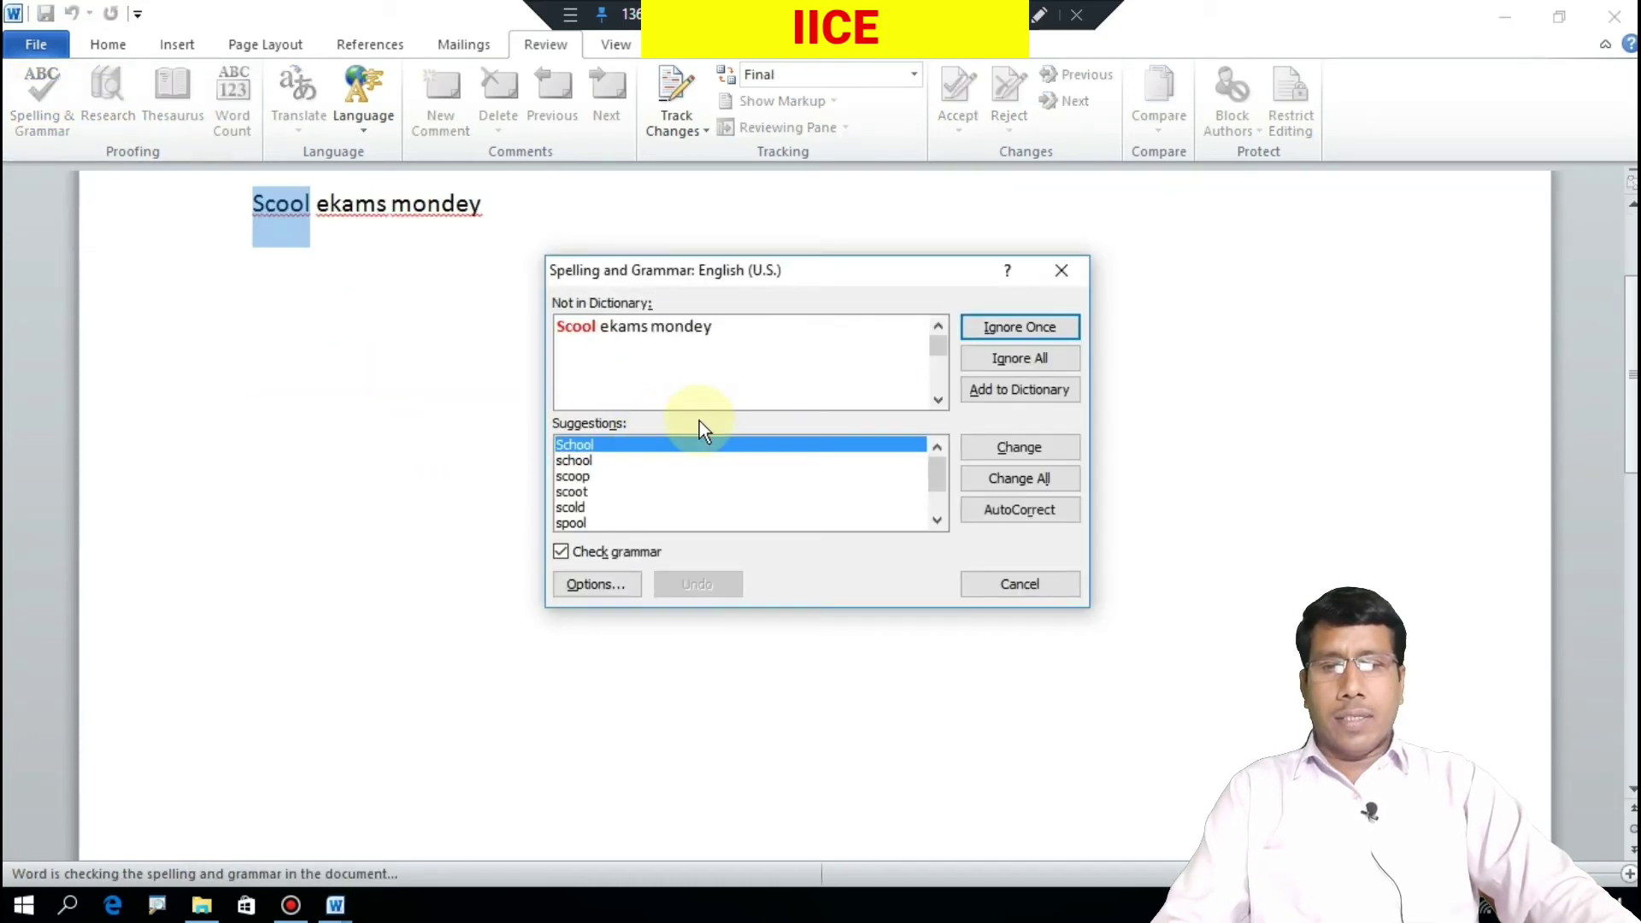
pyautogui.click(990, 583)
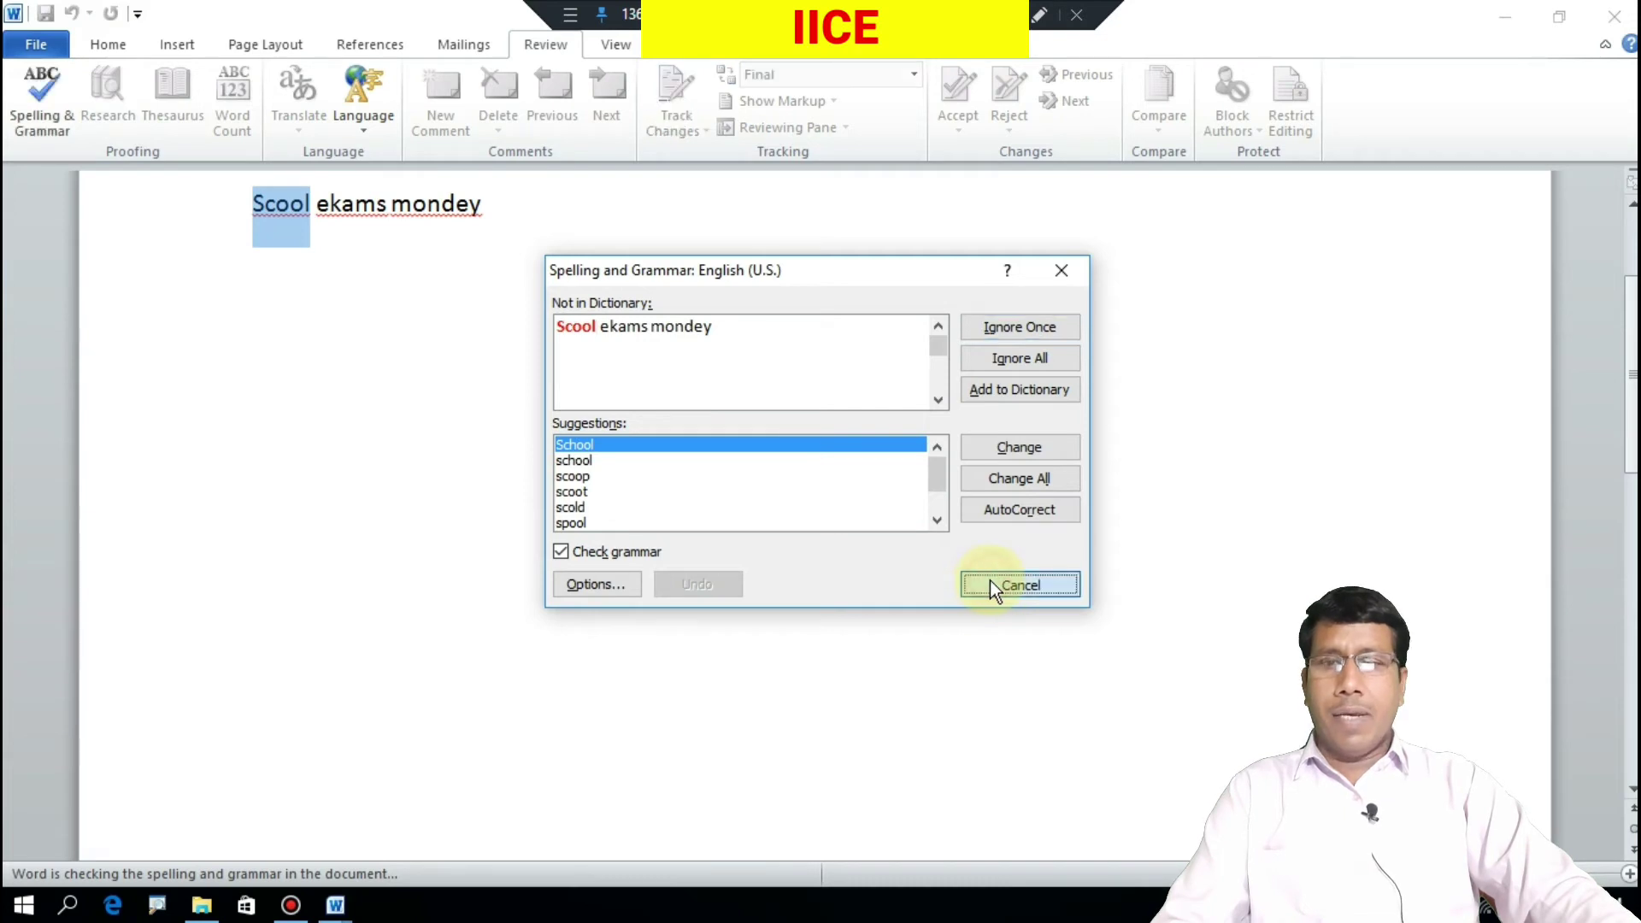
pyautogui.scroll(3, 555, 342)
pyautogui.click(562, 460)
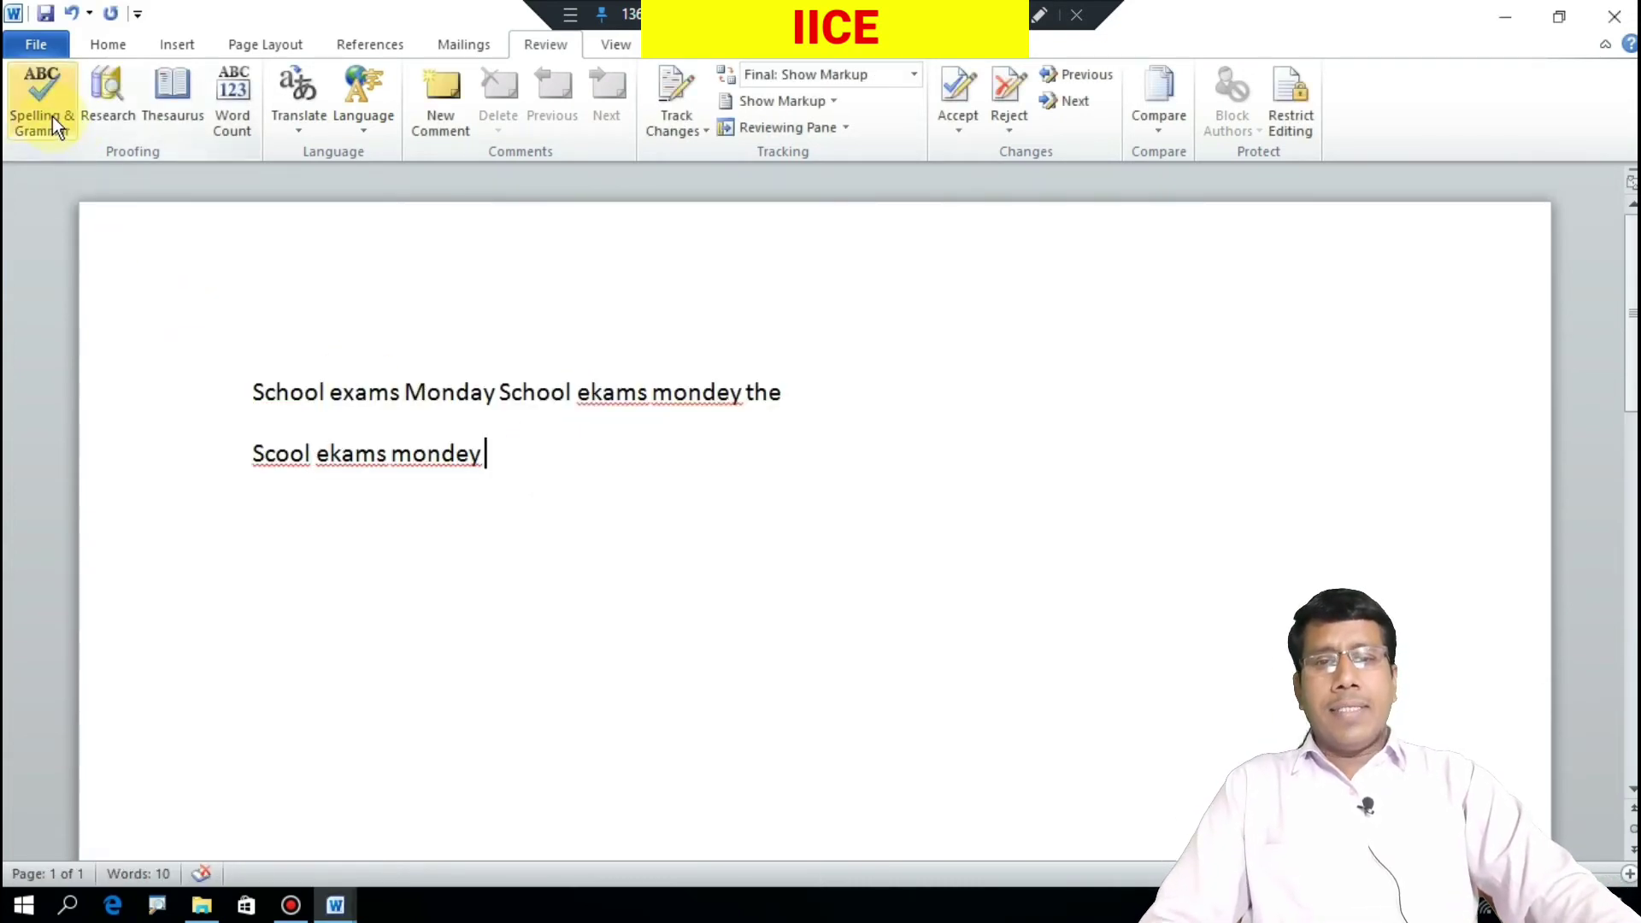
# Correct the remaining errors on the first line directly in the text, replacing "ekams" with "exams" and "mondey" with "Monday".
pyautogui.rightClick(616, 401)
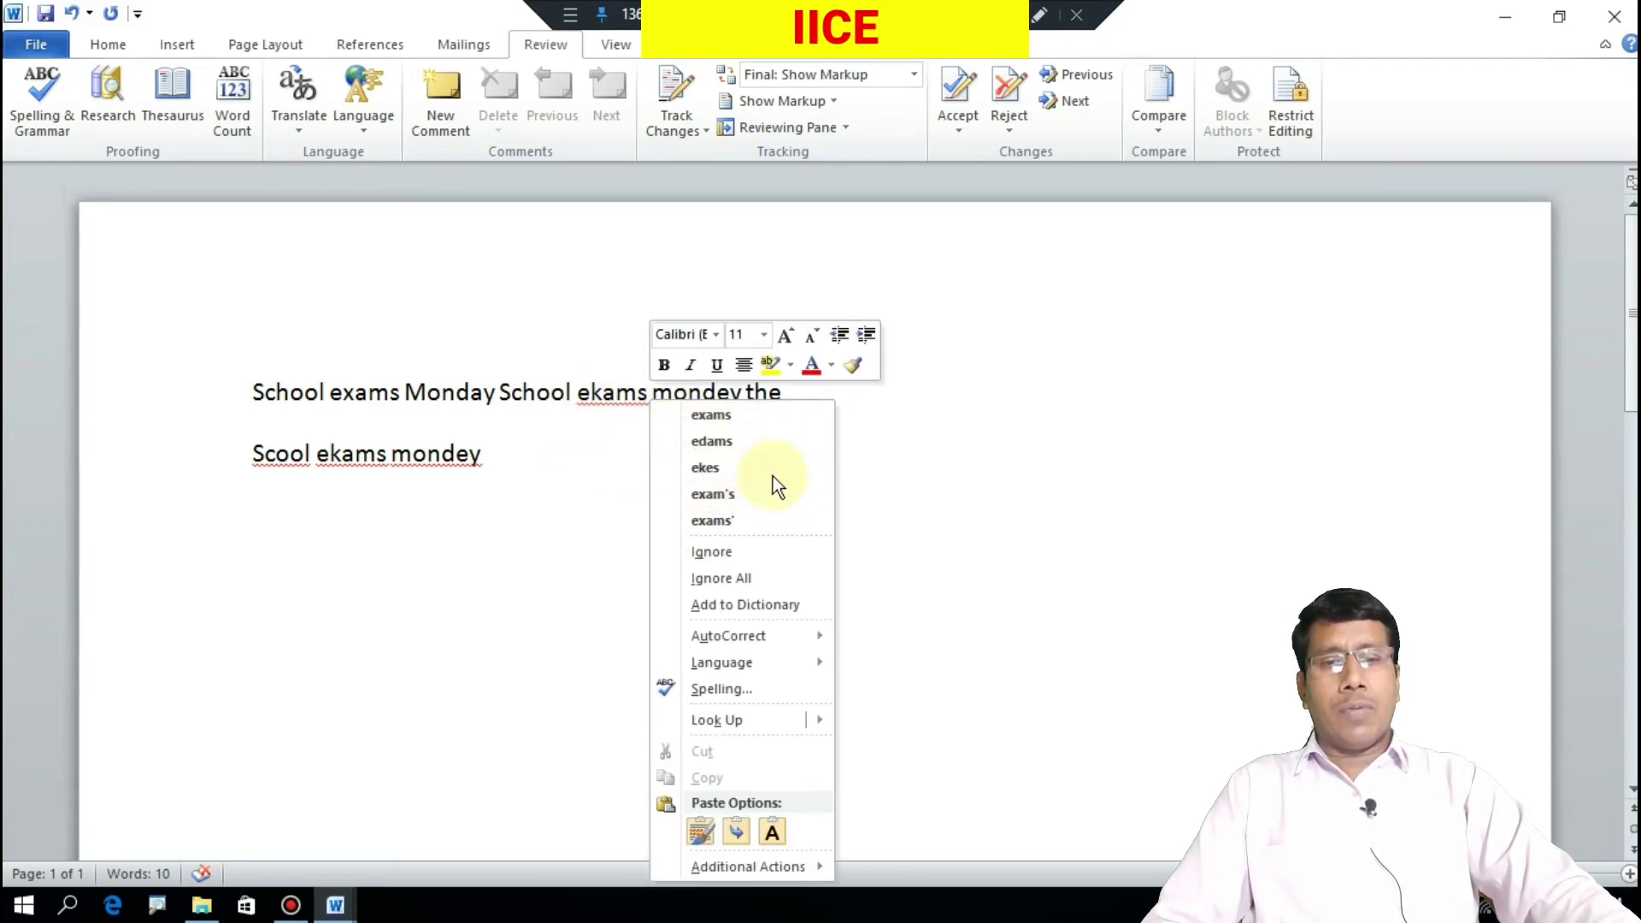
pyautogui.click(720, 417)
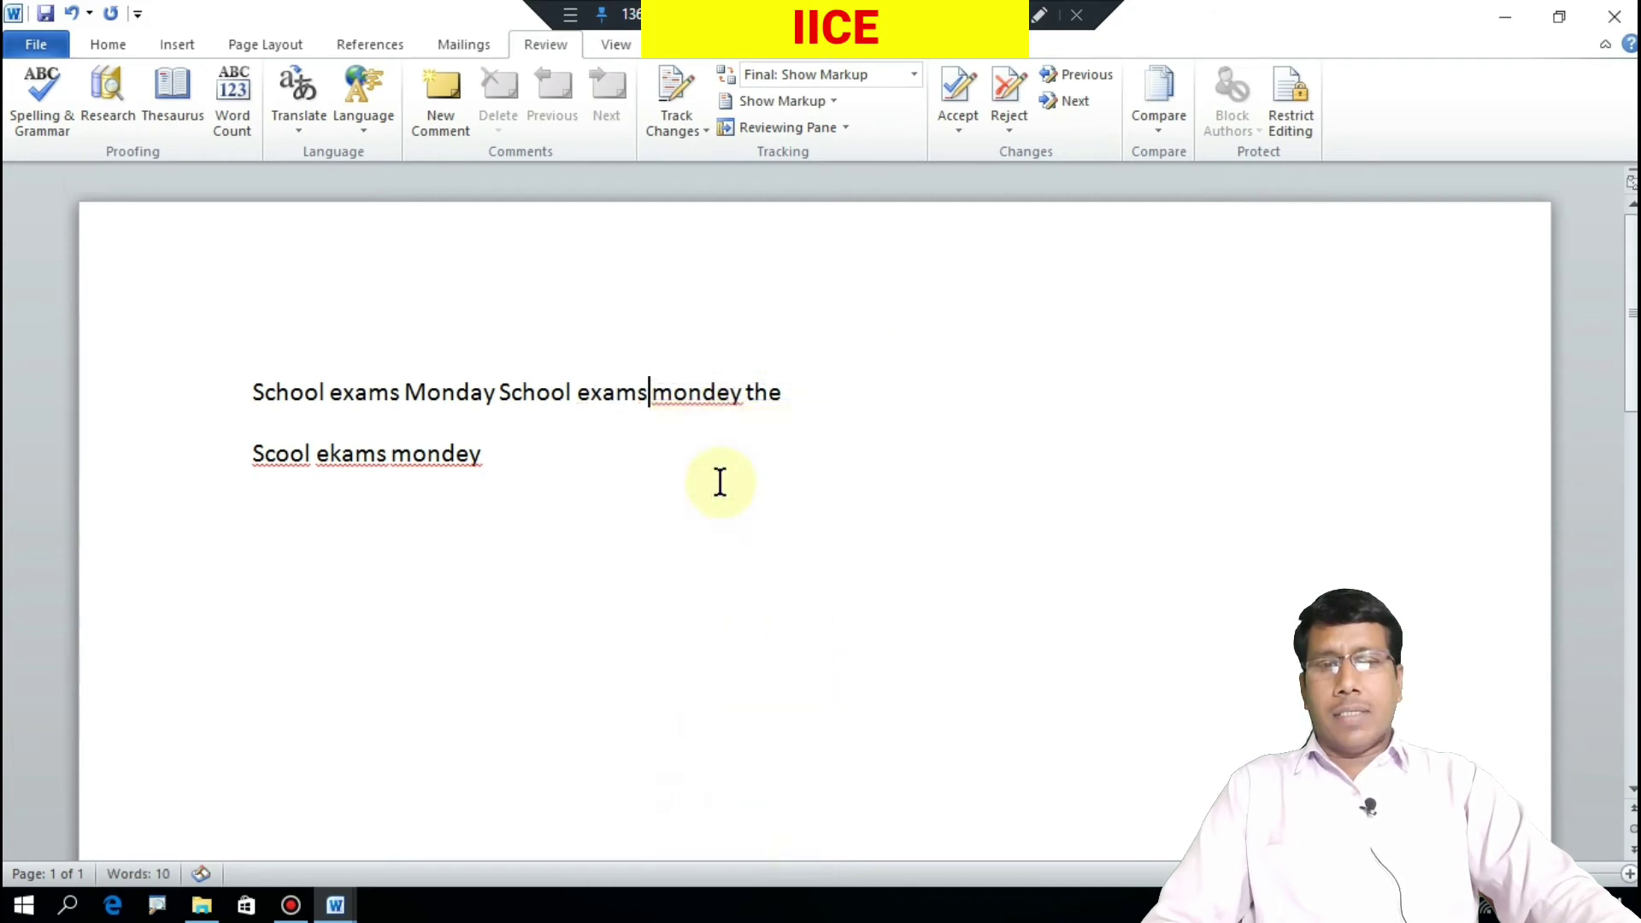
pyautogui.rightClick(697, 396)
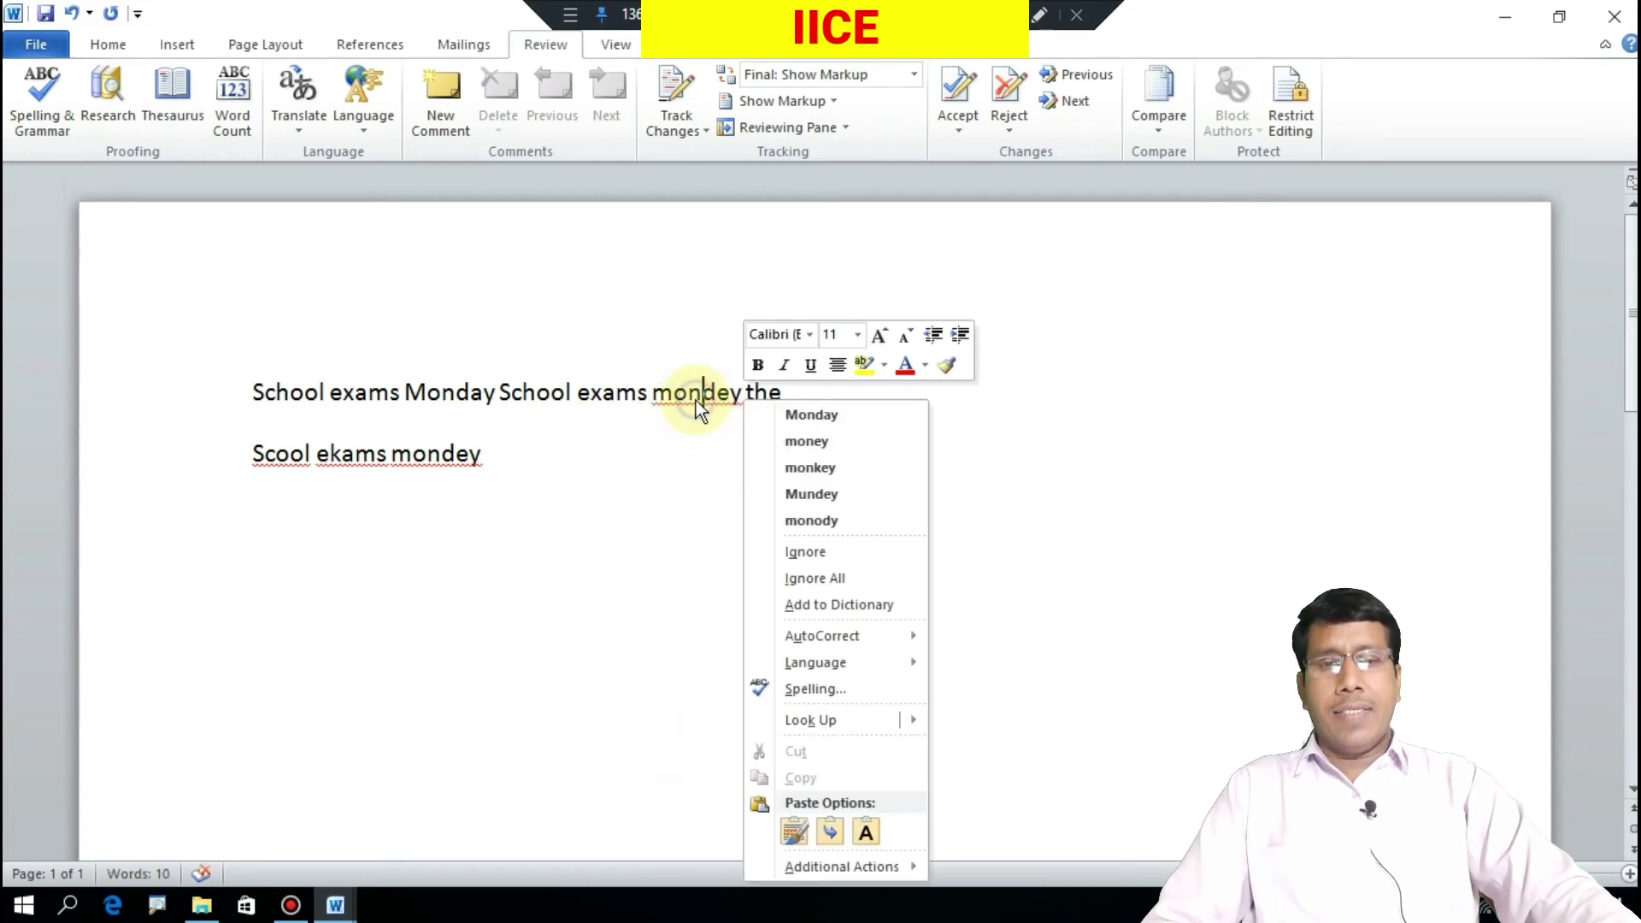
pyautogui.click(781, 418)
# Add two new paragraphs below the second line of text.
pyautogui.click(751, 499)
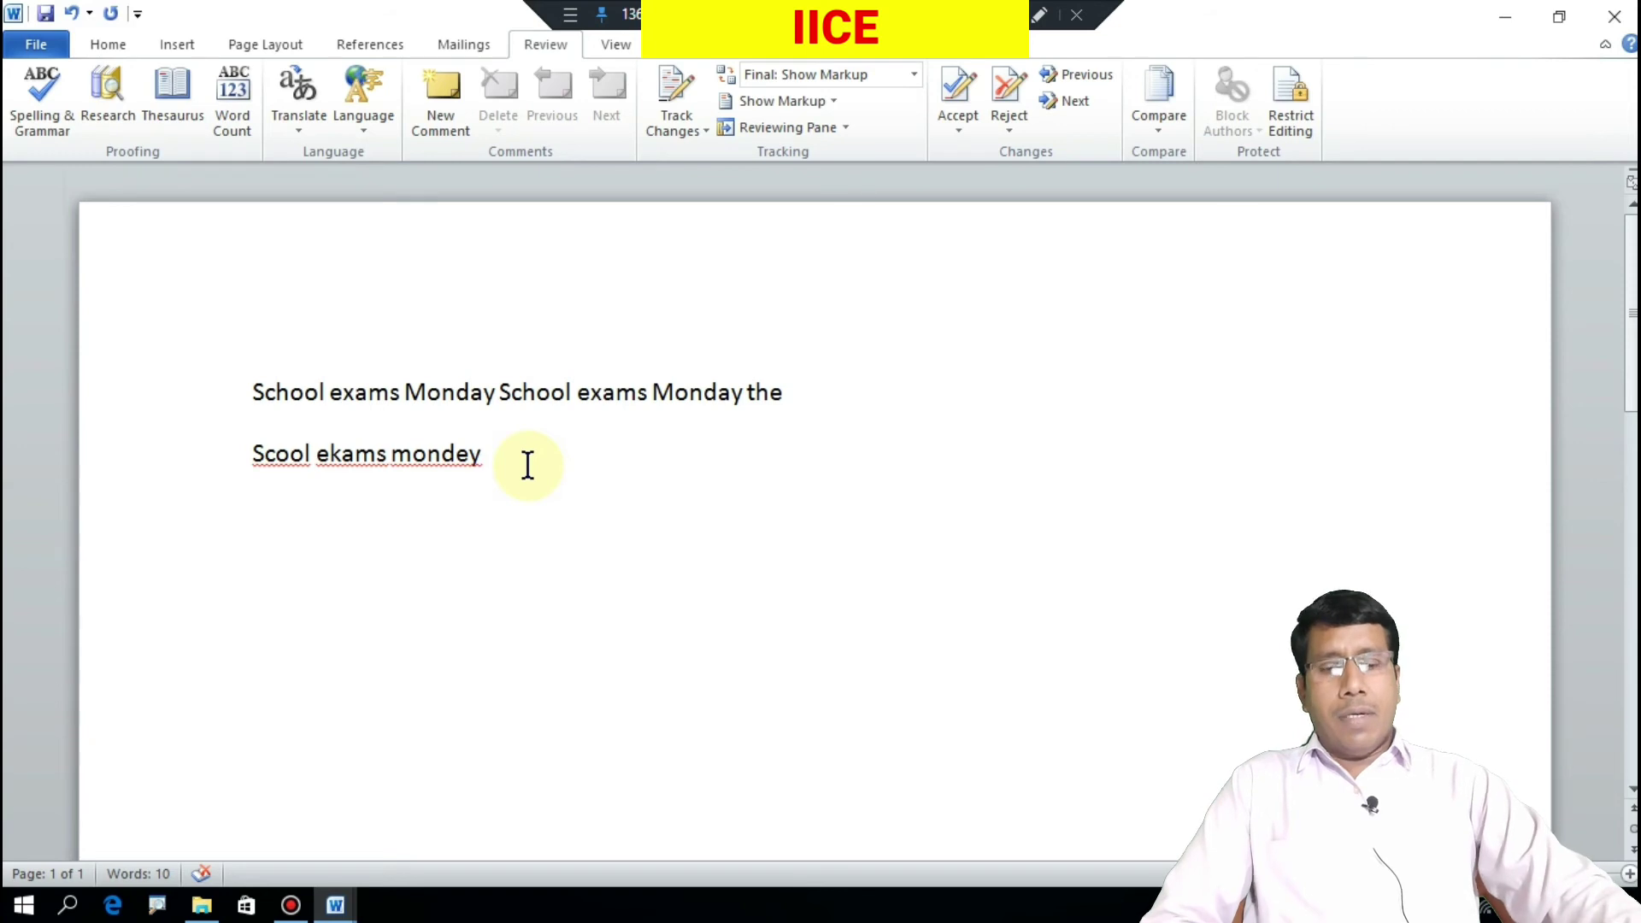
pyautogui.press('Return')
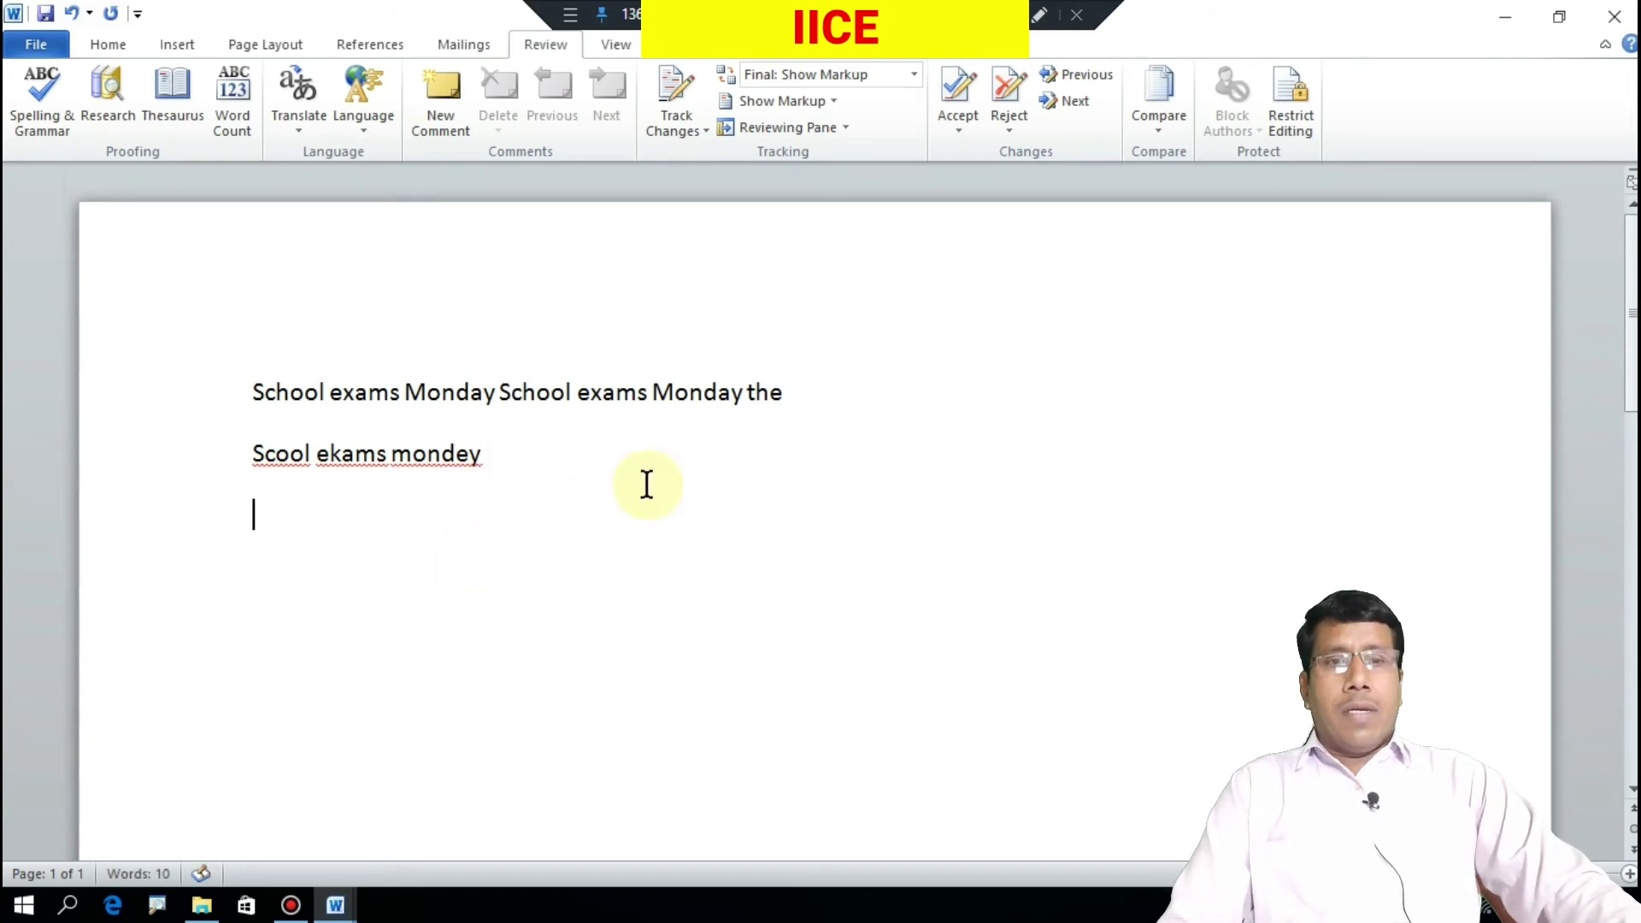
pyautogui.press('Return')
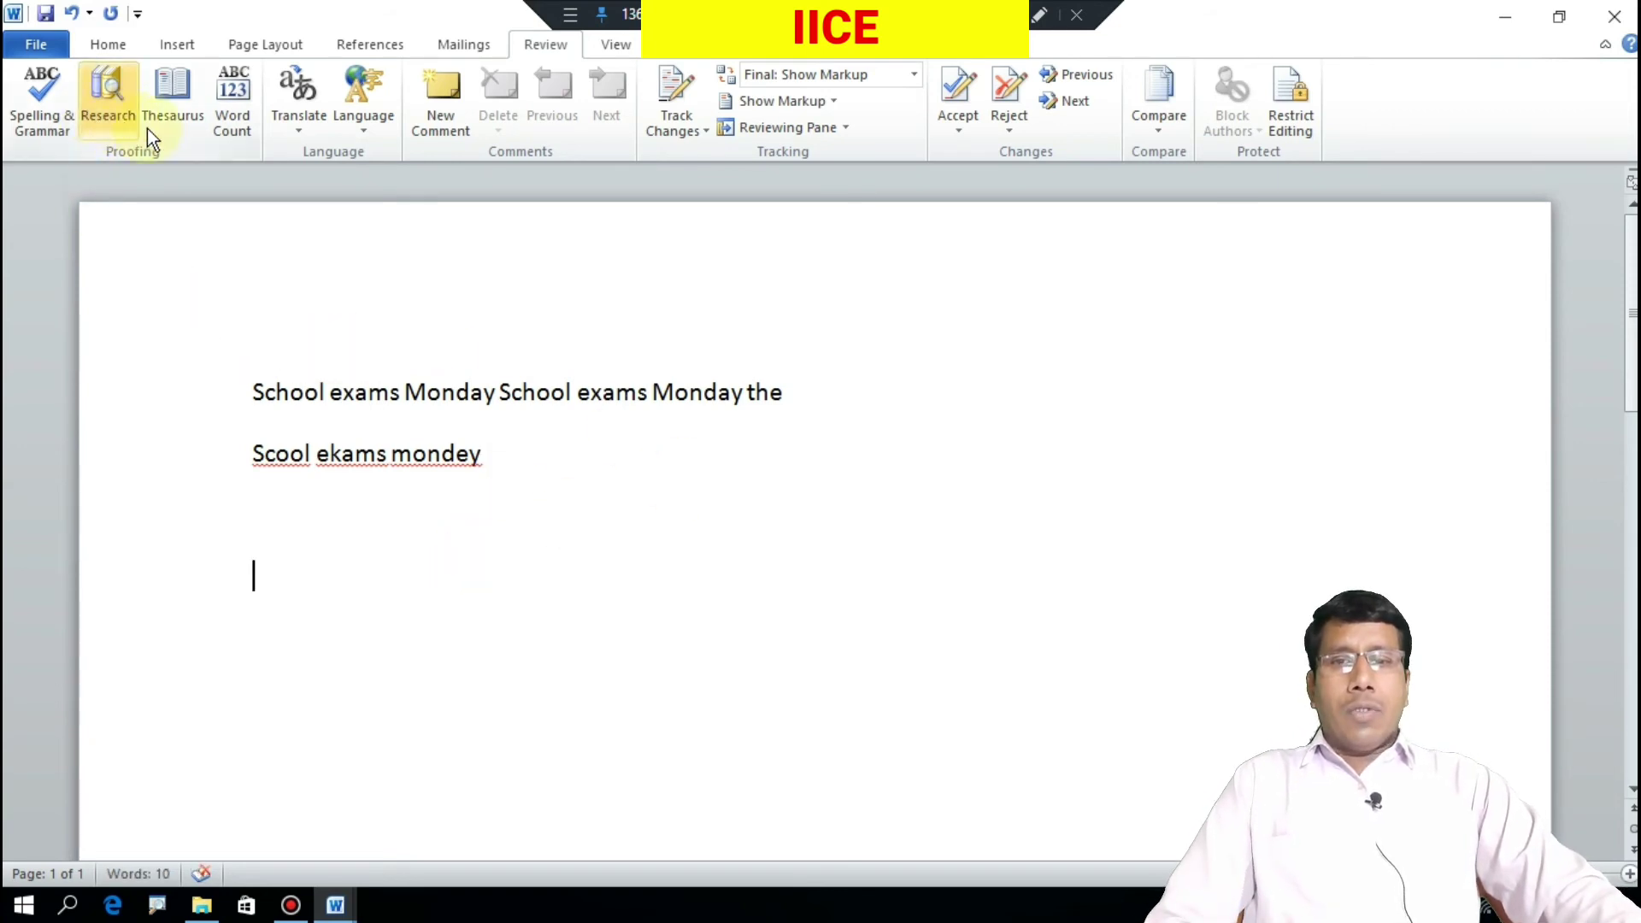
# Look up "exam" in the English (U.S.) thesaurus and insert the synonym "examination" at the cursor, followed by two new paragraphs.
pyautogui.click(183, 100)
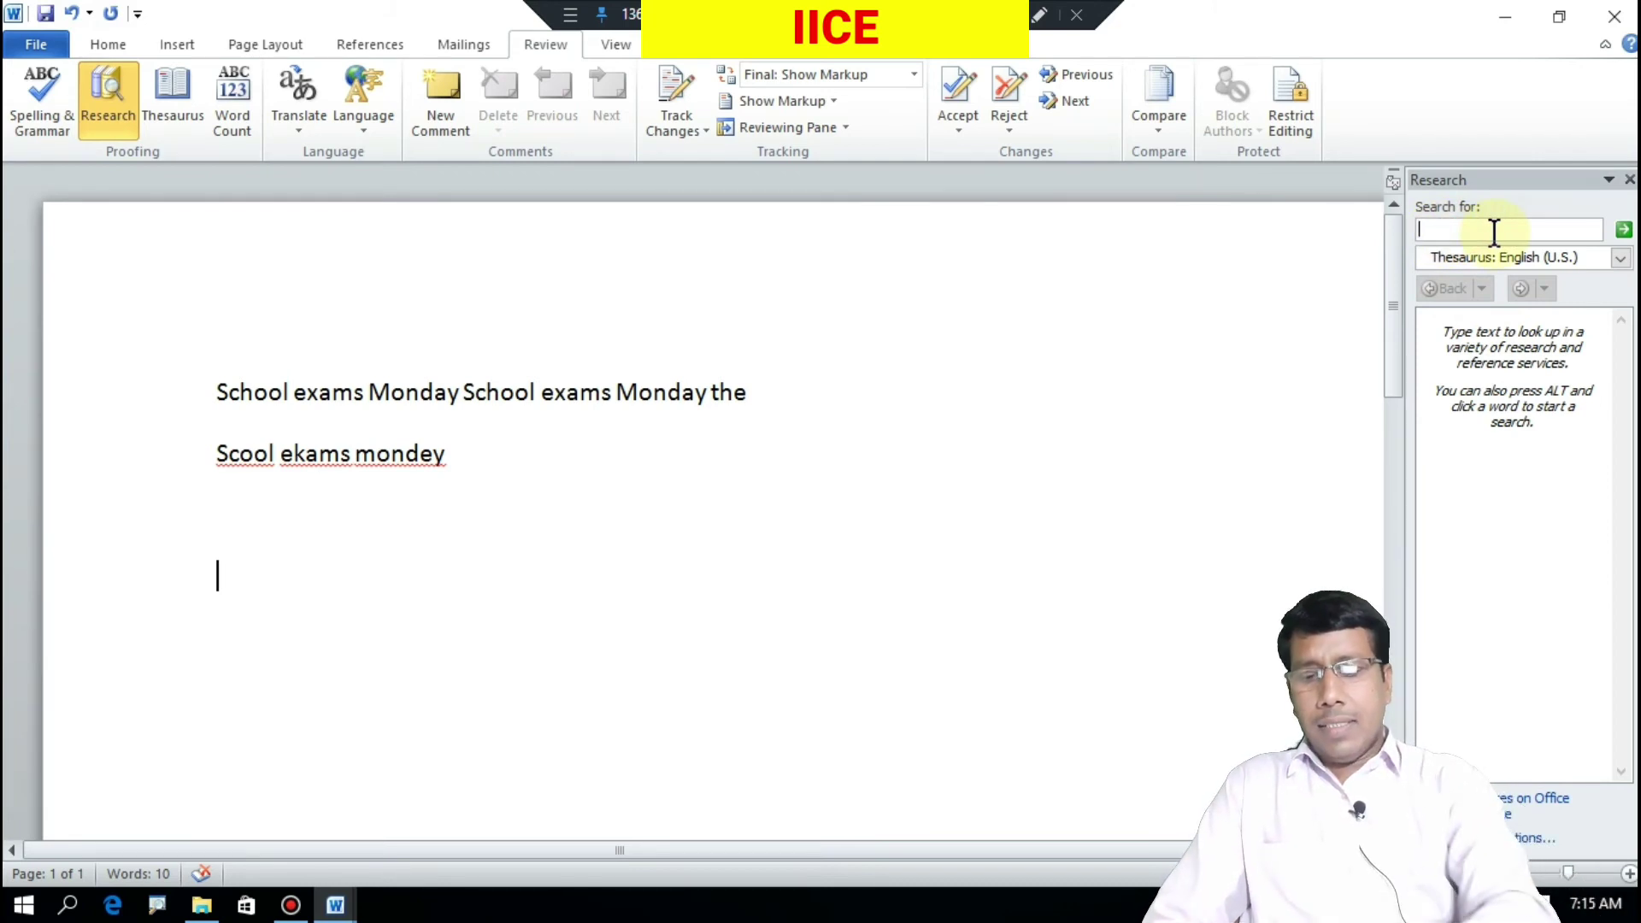
pyautogui.write('exam')
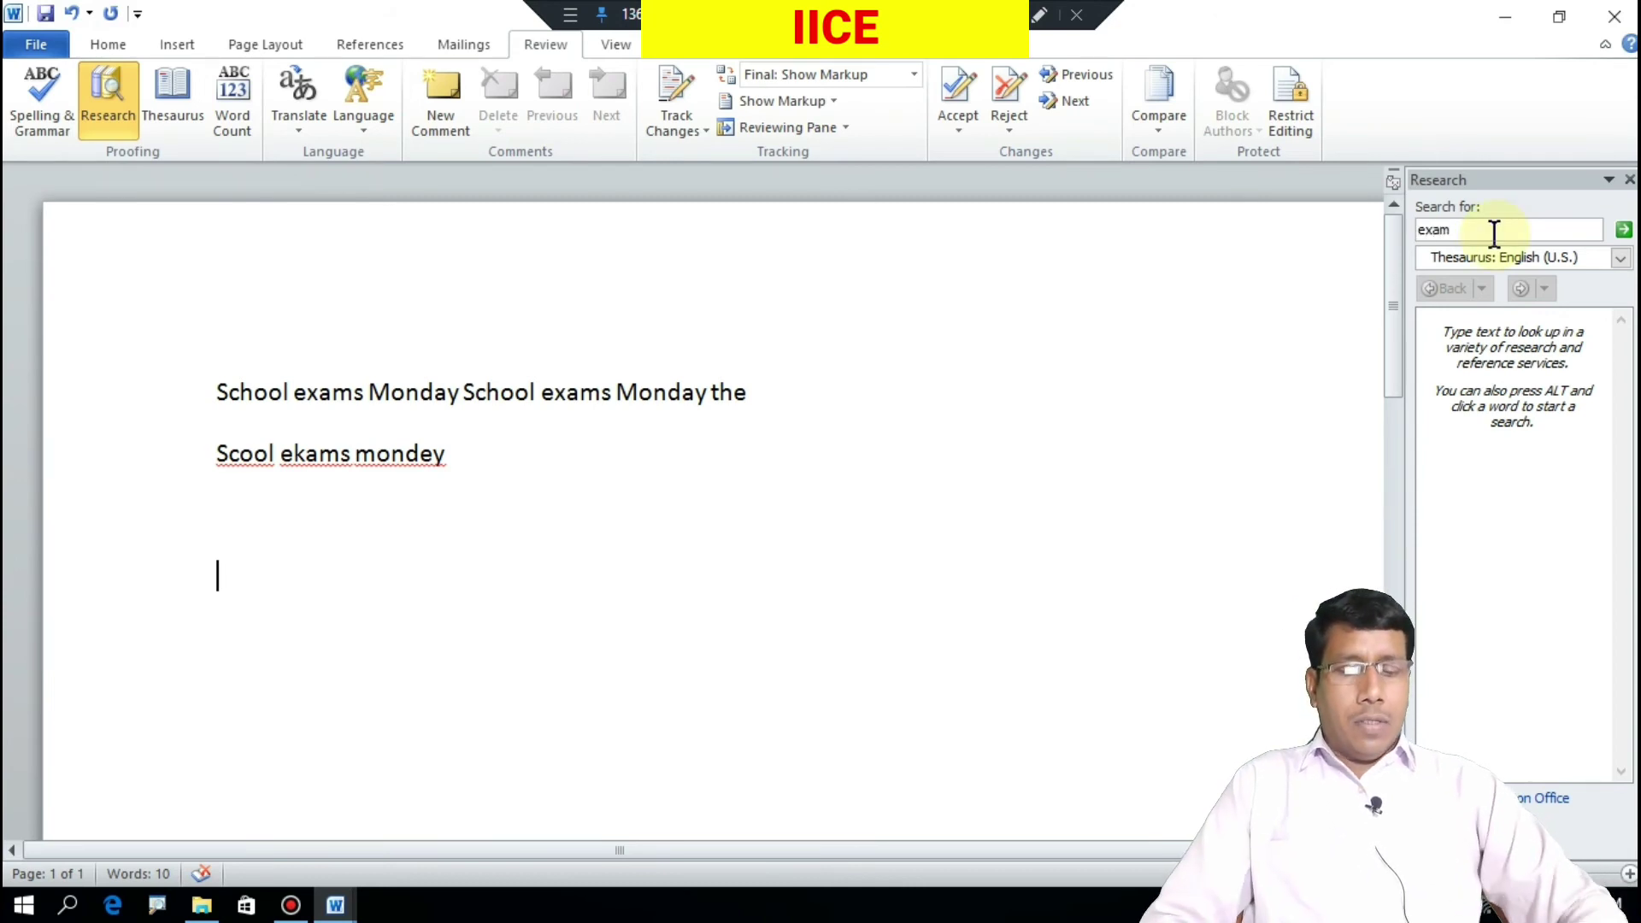
pyautogui.press('Return')
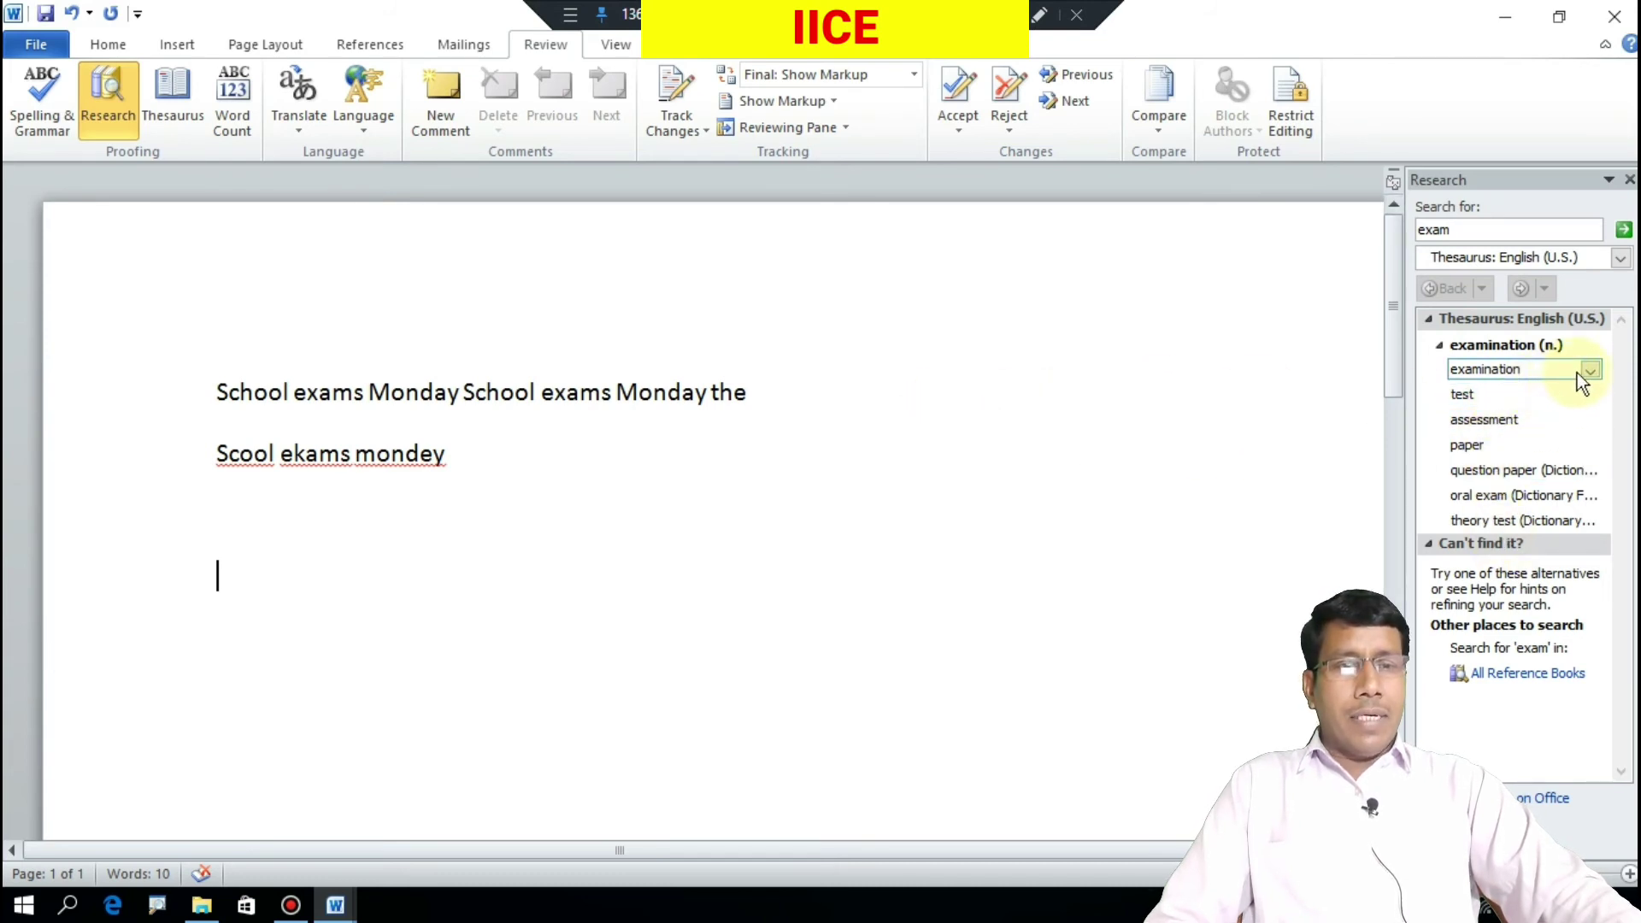
pyautogui.click(1590, 370)
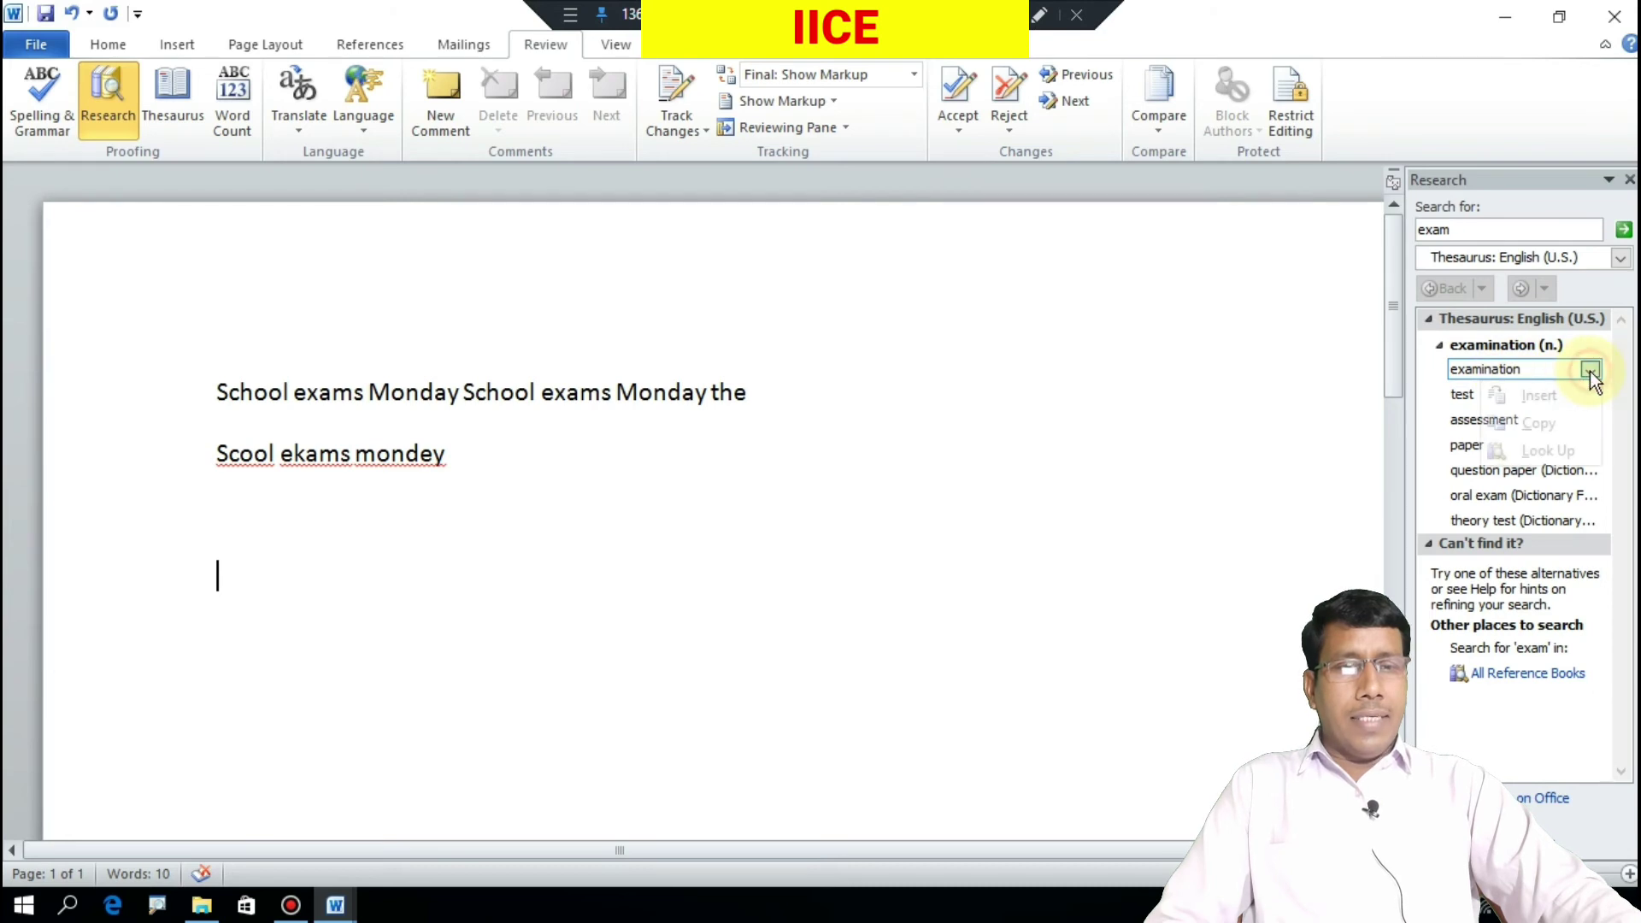
pyautogui.click(1553, 396)
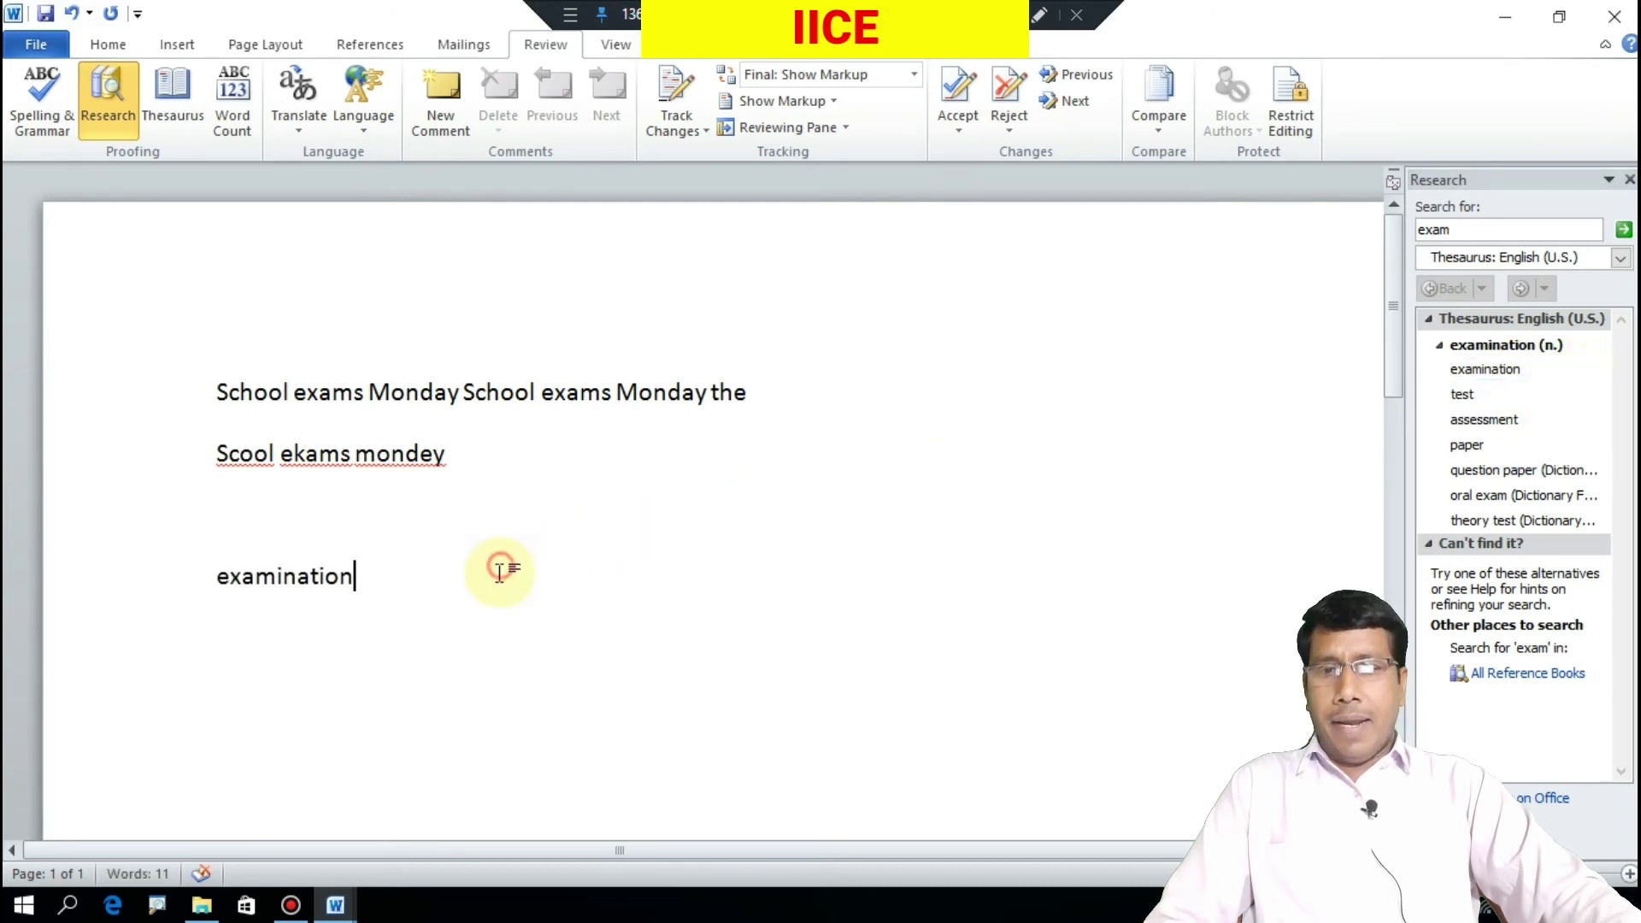
pyautogui.press('Return')
pyautogui.press('Return')
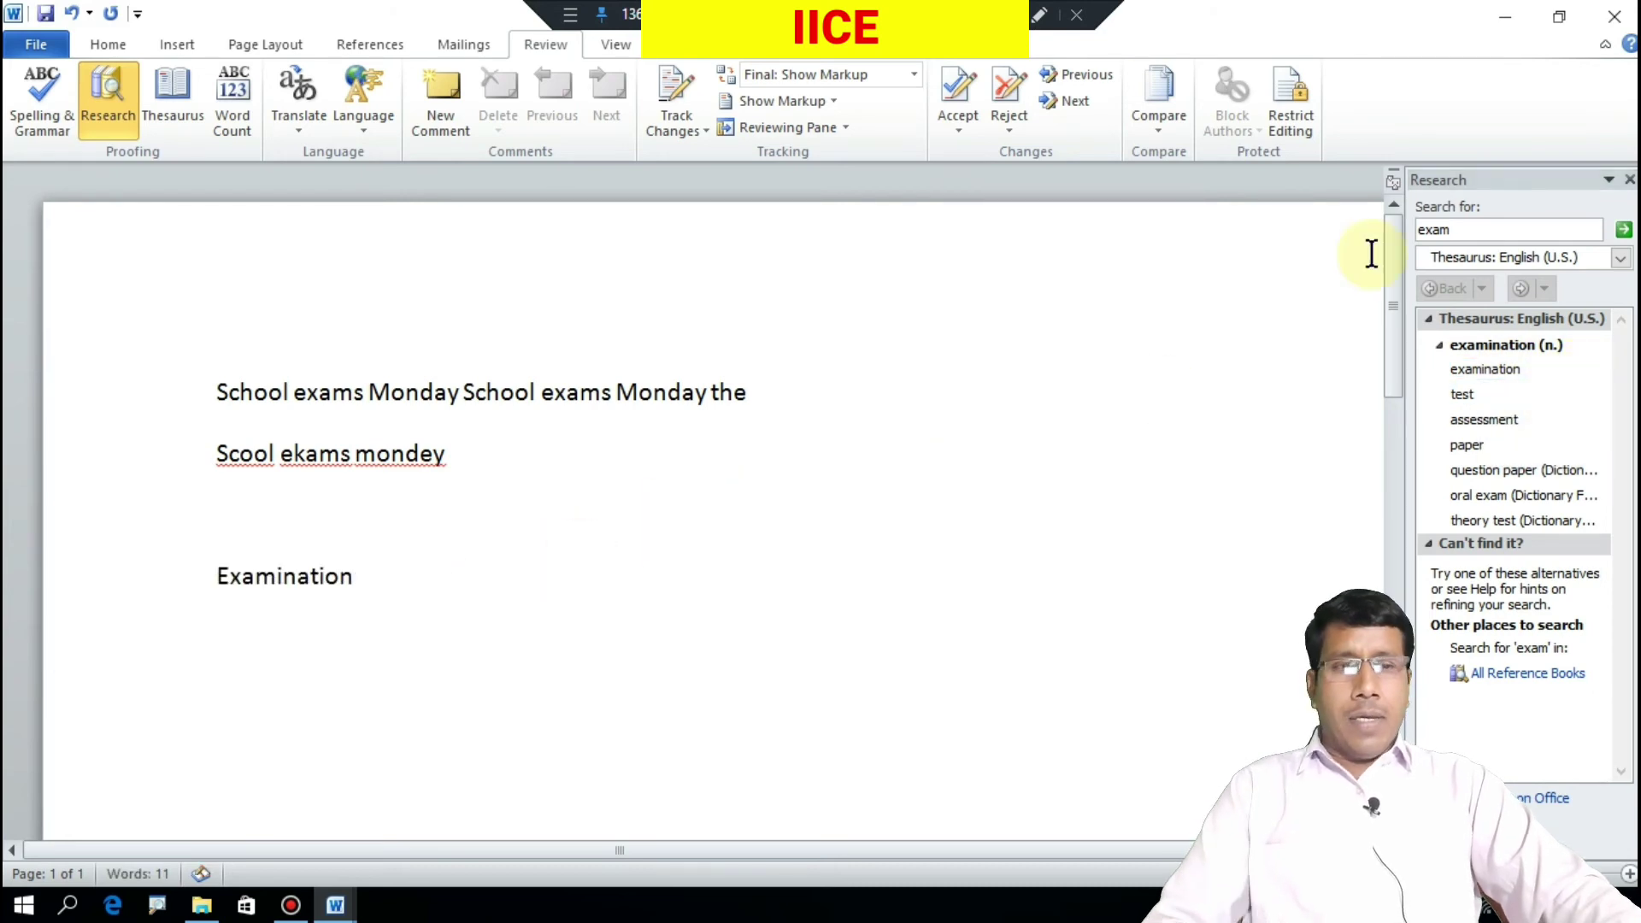
# Look up synonyms for "new" in the English (U.S.) thesaurus.
pyautogui.click(1487, 229)
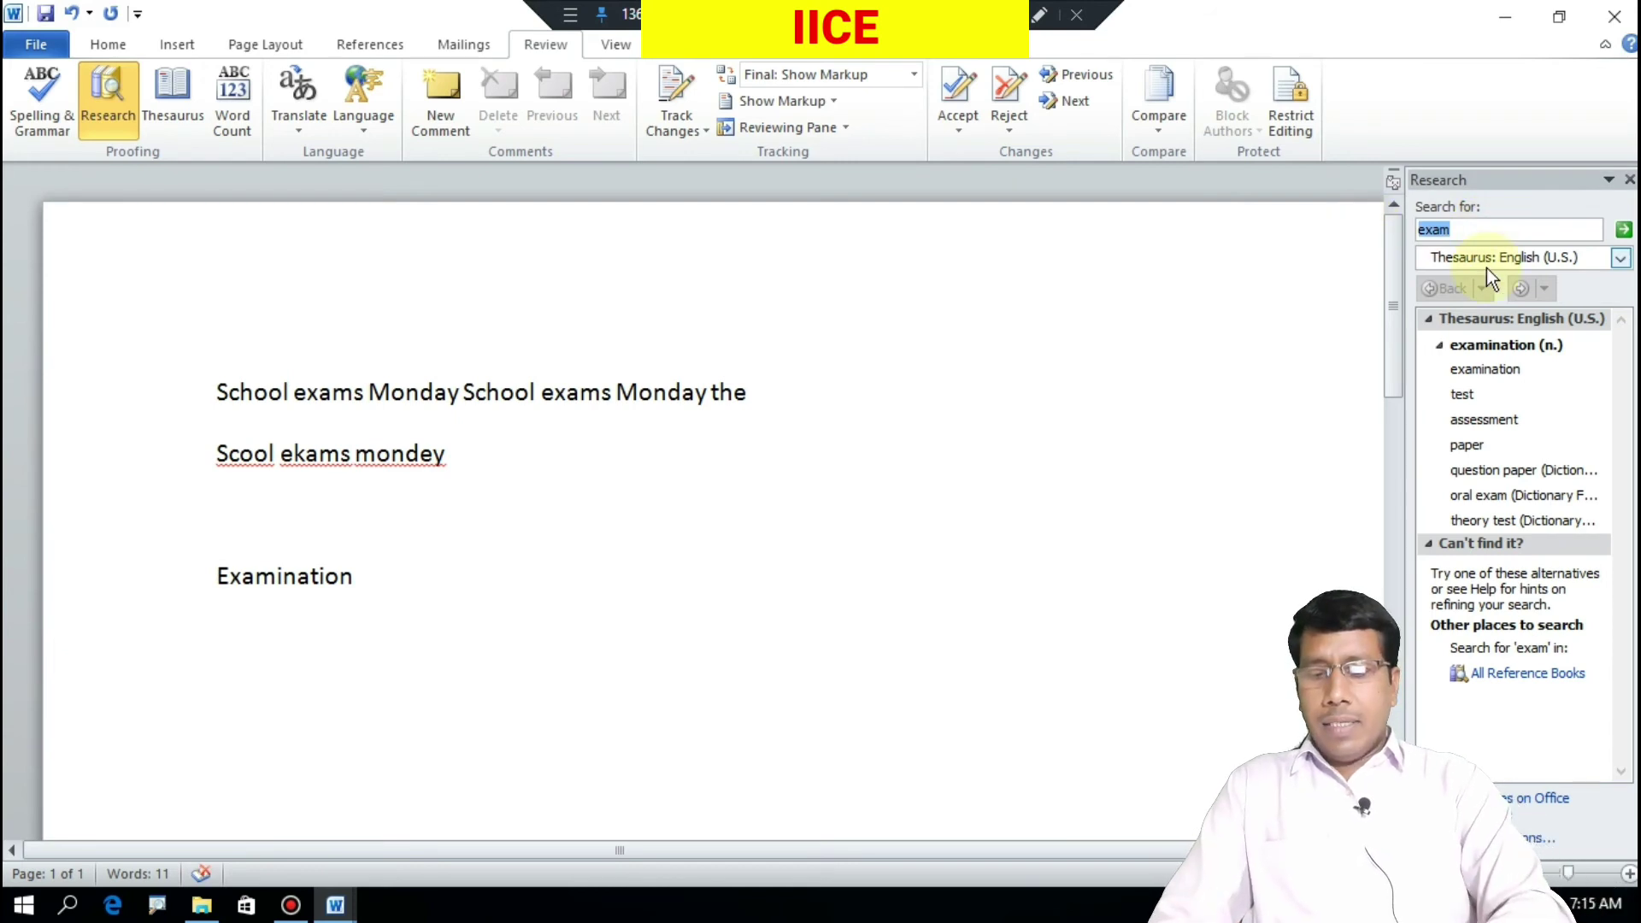
pyautogui.write('new')
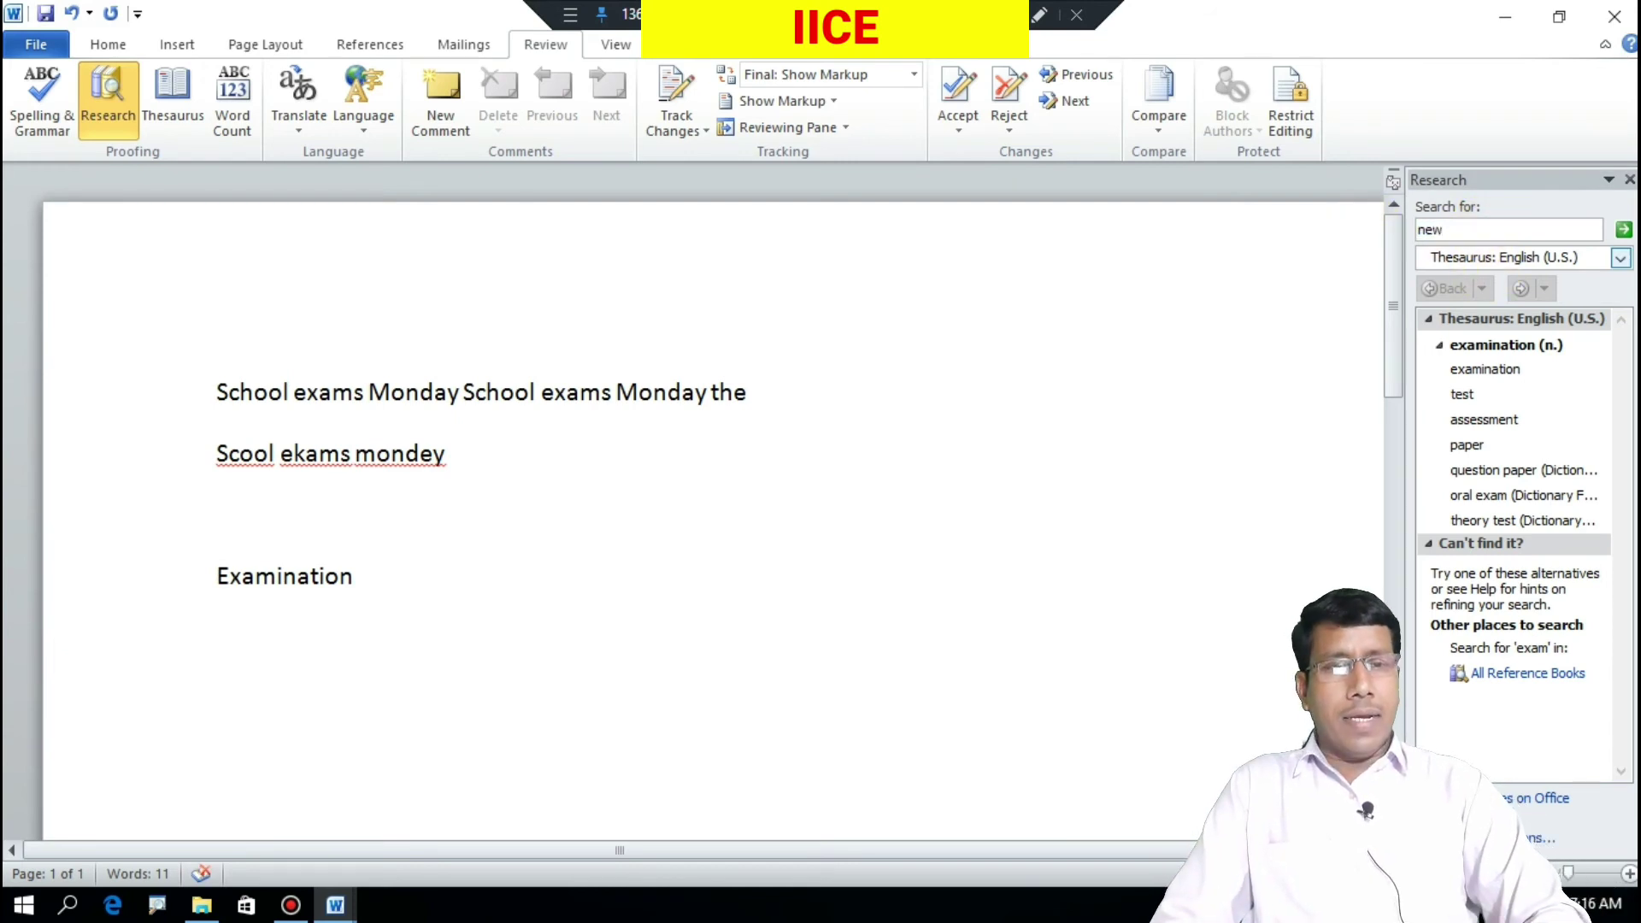
pyautogui.press('Return')
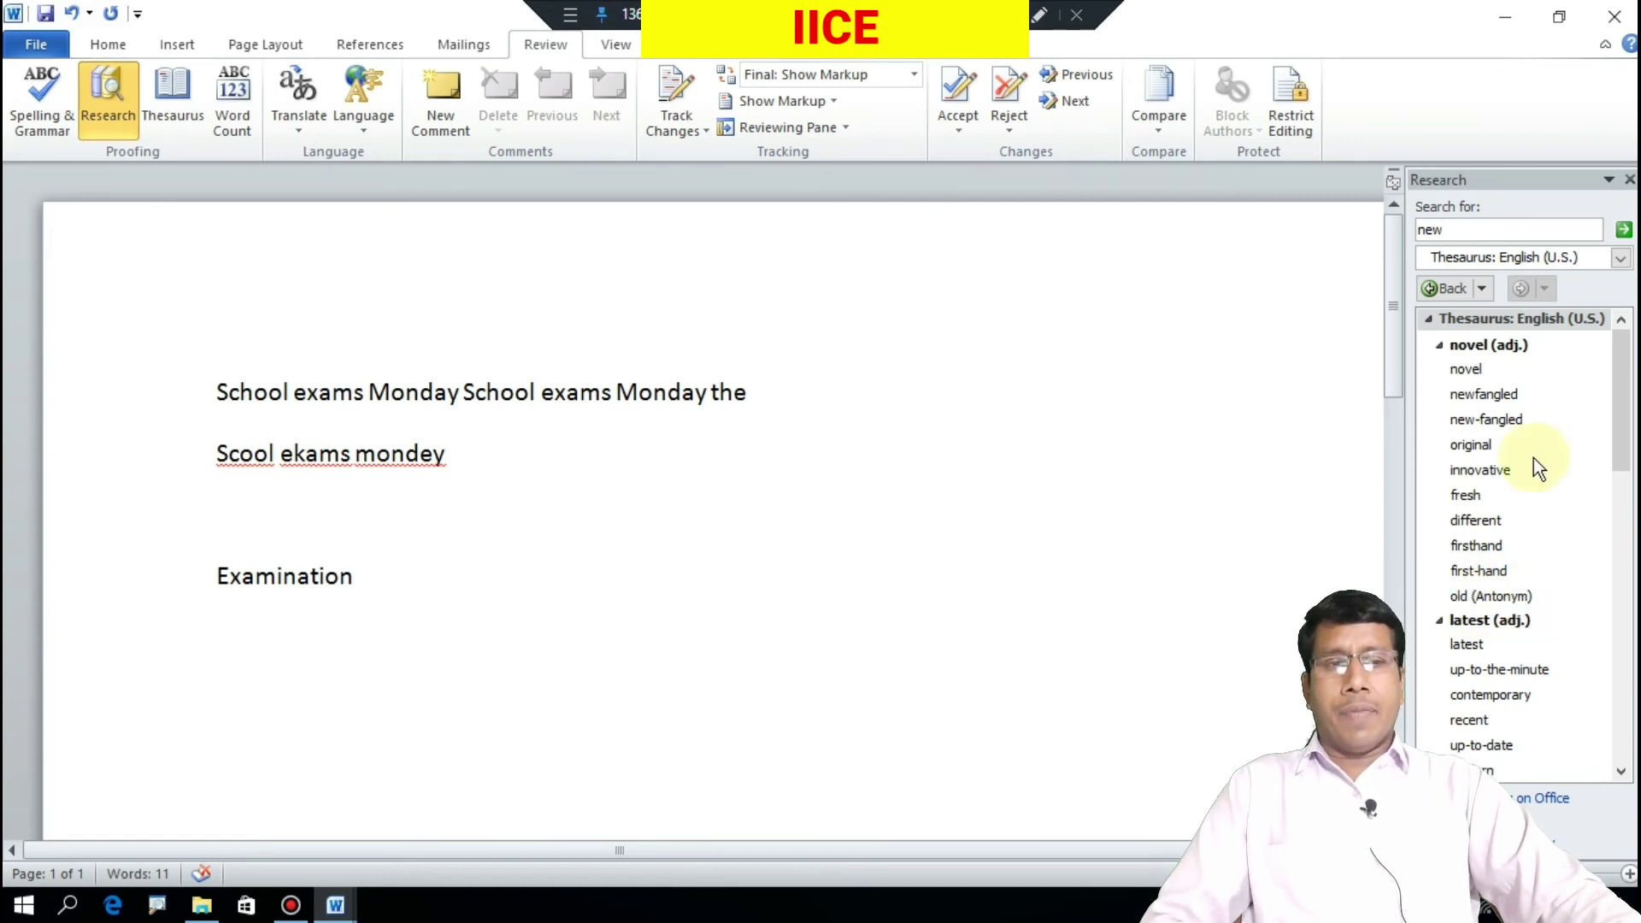
pyautogui.press('Escape')
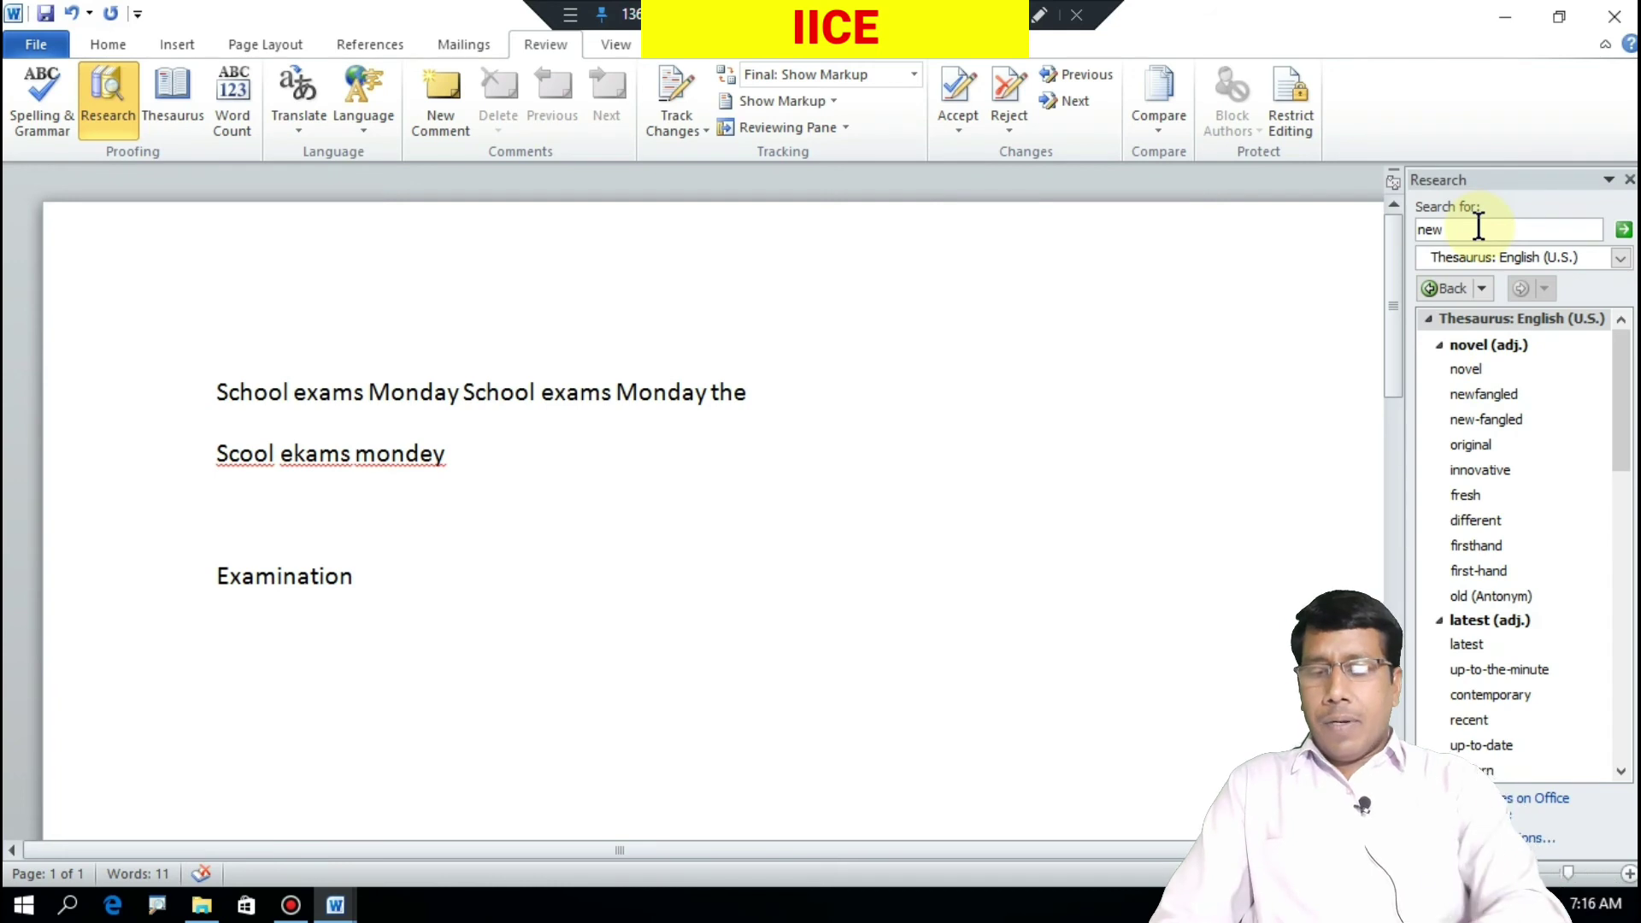
# Enter "teacher" on the last line below "Examination" and look up the same word in the English (U.S.) thesaurus.
pyautogui.write('teacher')
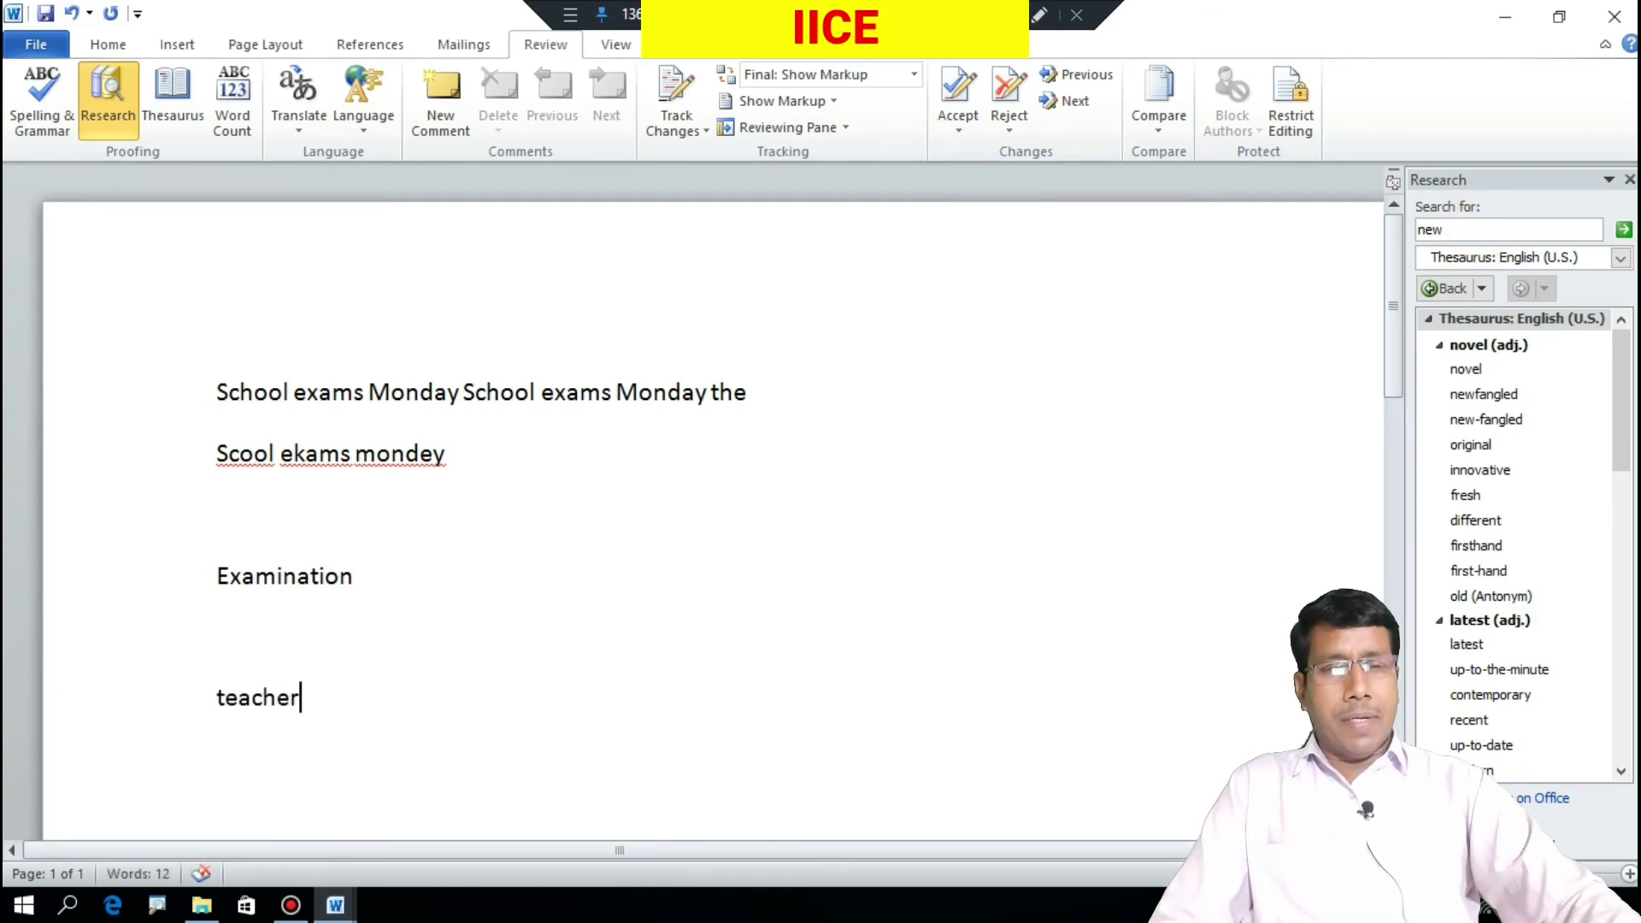
pyautogui.click(1475, 227)
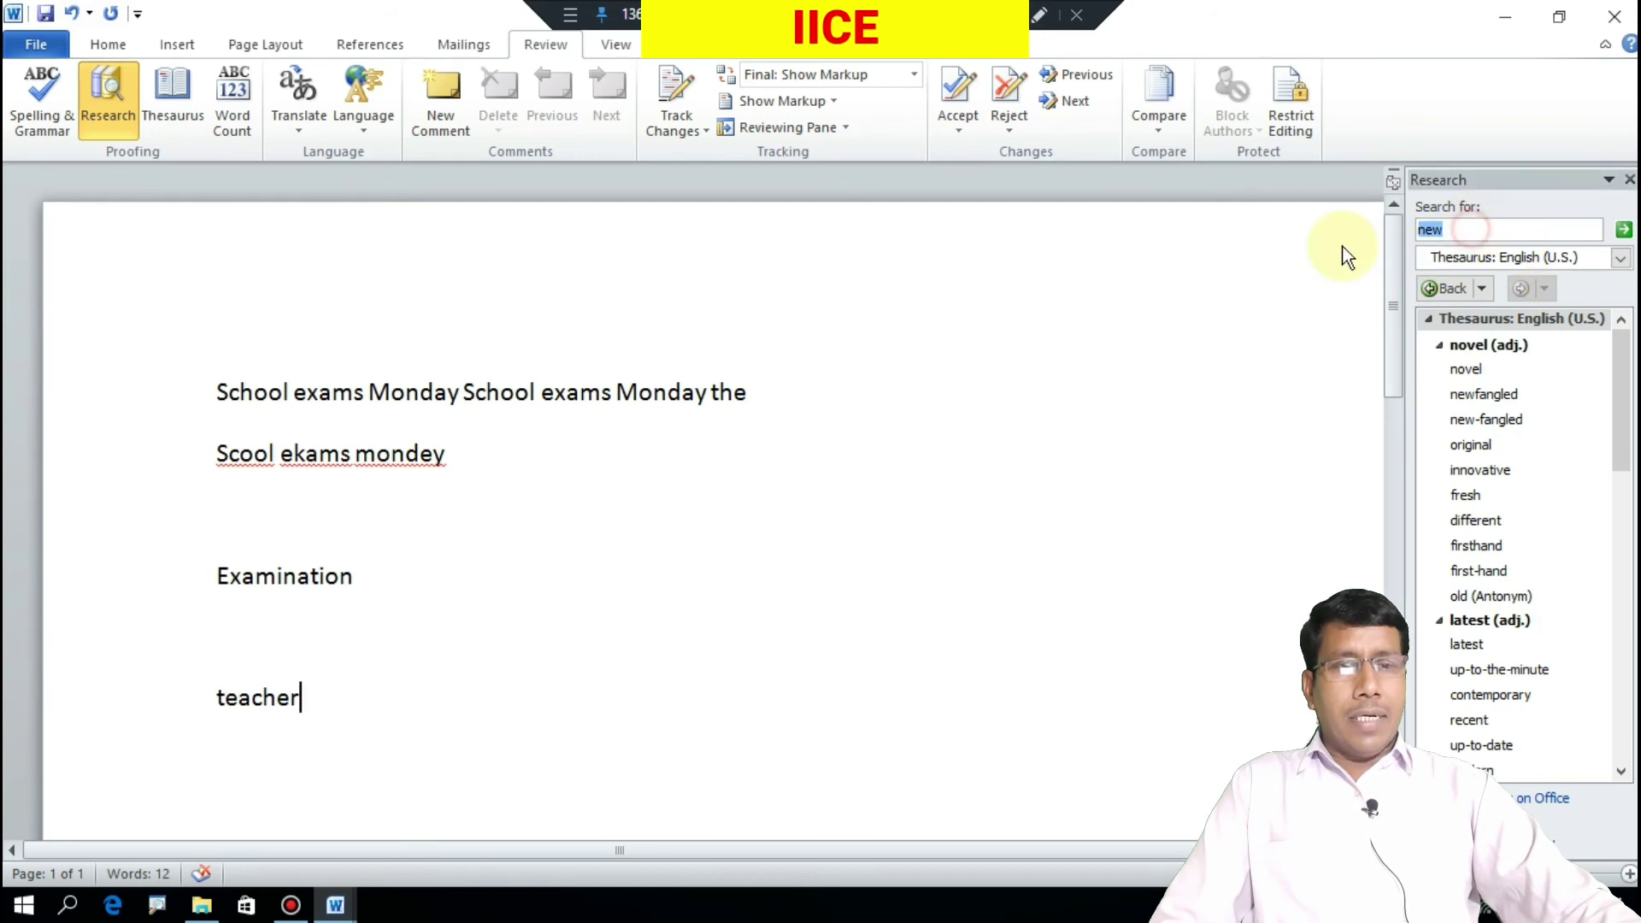
pyautogui.write('teacher')
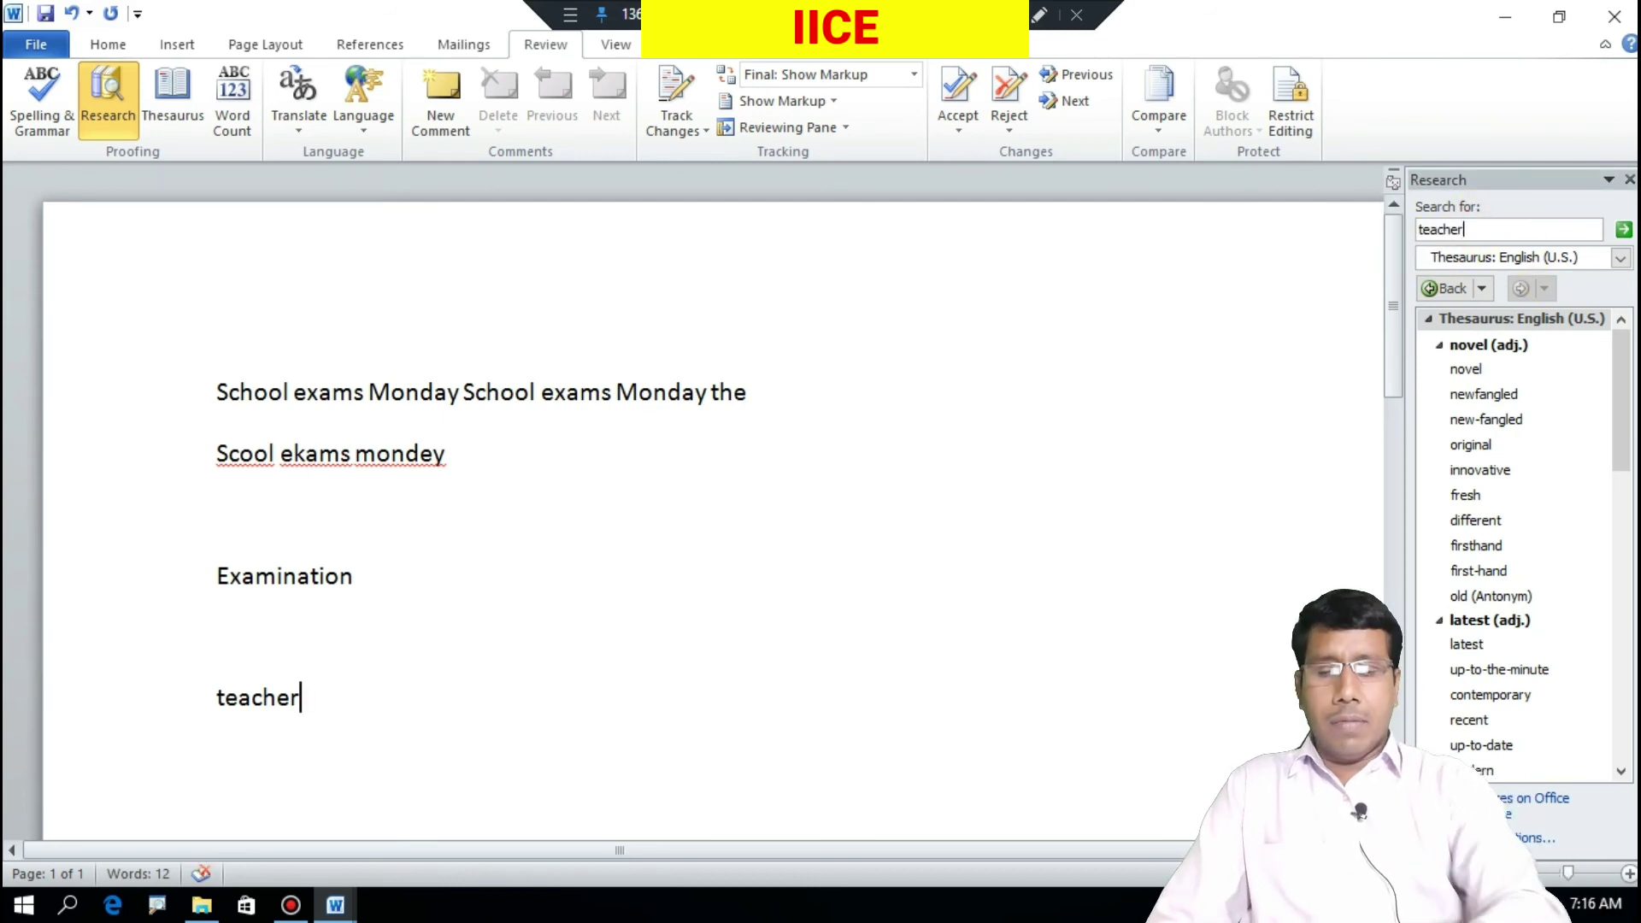
pyautogui.press('Return')
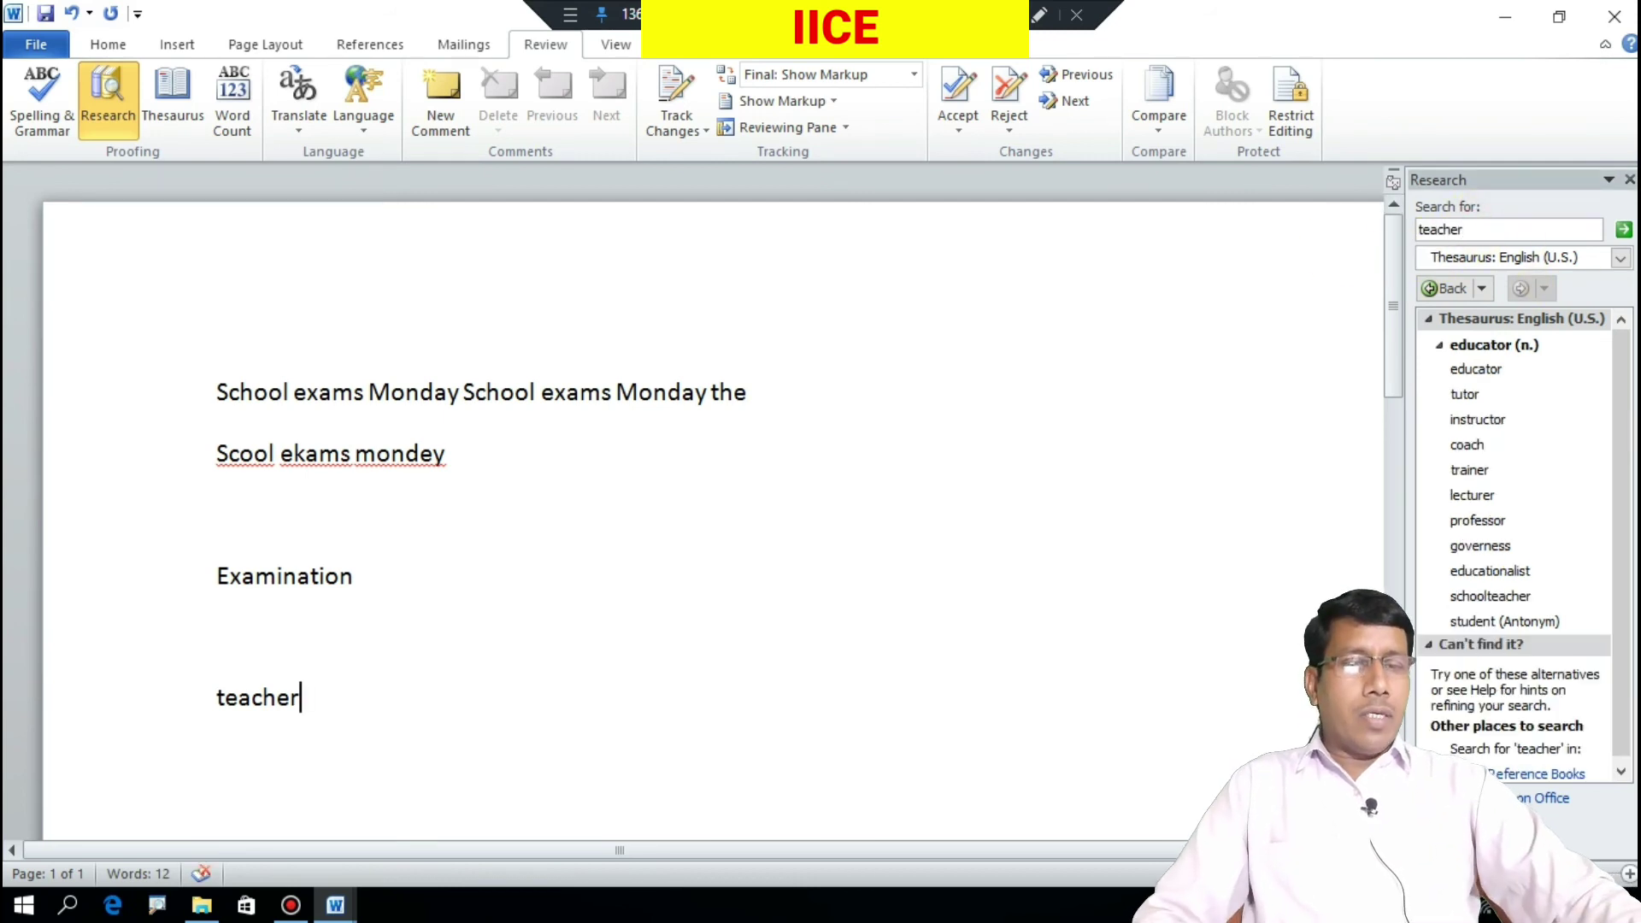
# Insert the thesaurus synonym "instructor" directly after "teacher" in the document.
pyautogui.moveTo(1473, 393)
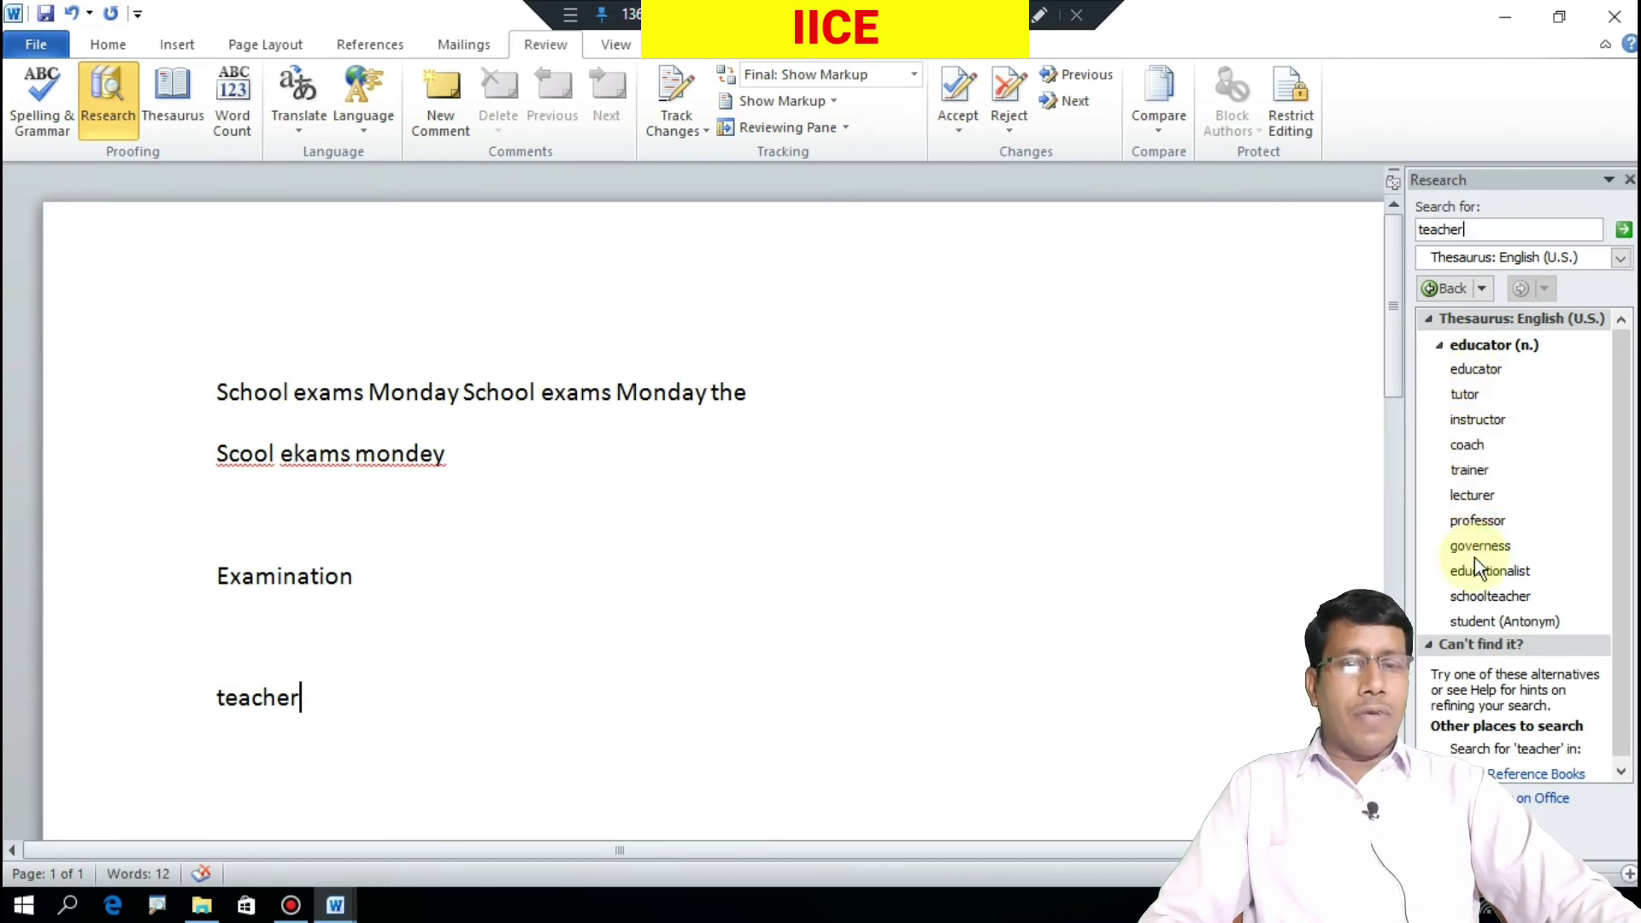
pyautogui.click(1591, 422)
pyautogui.click(1576, 448)
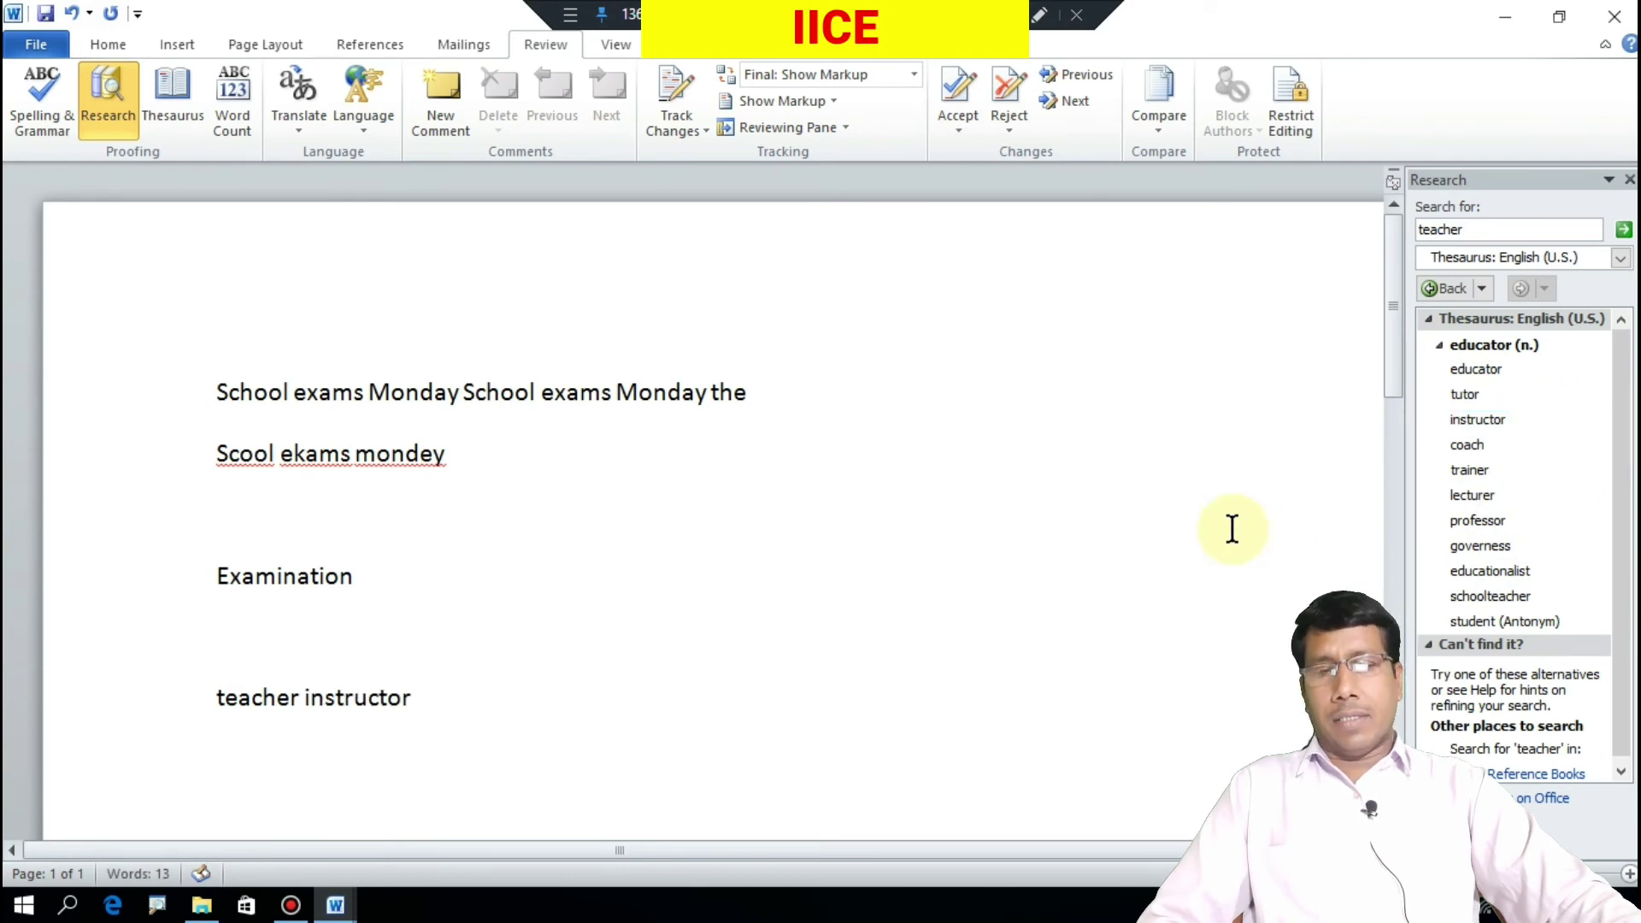
# Close the thesaurus results and start a new paragraph below "teacher instructor".
pyautogui.click(1629, 180)
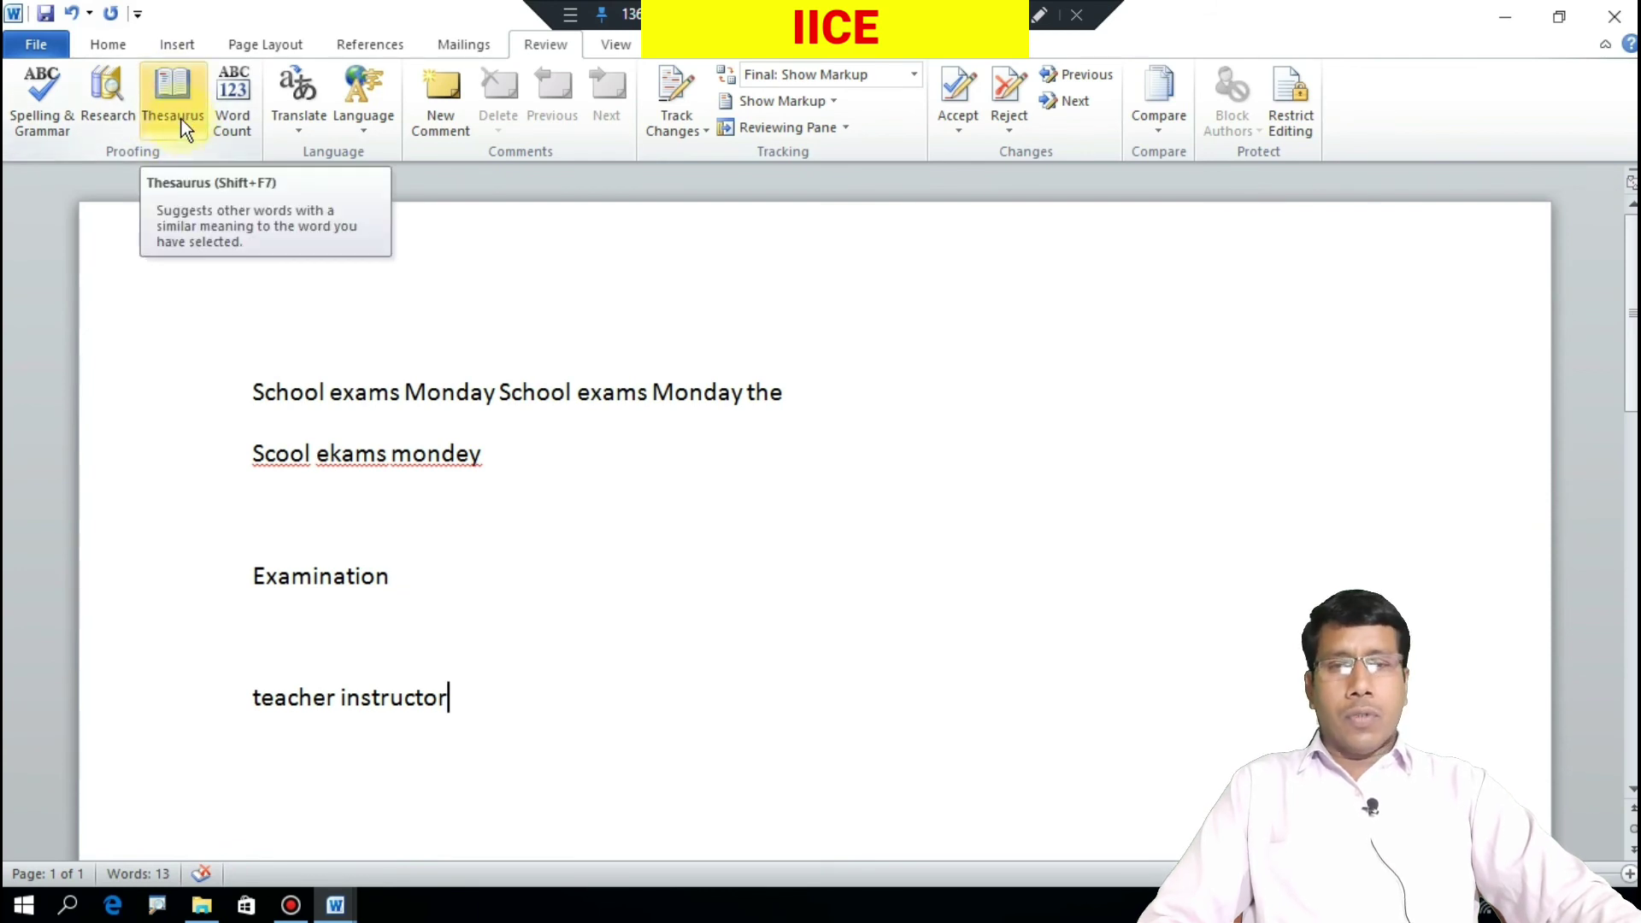
pyautogui.scroll(-3, 584, 491)
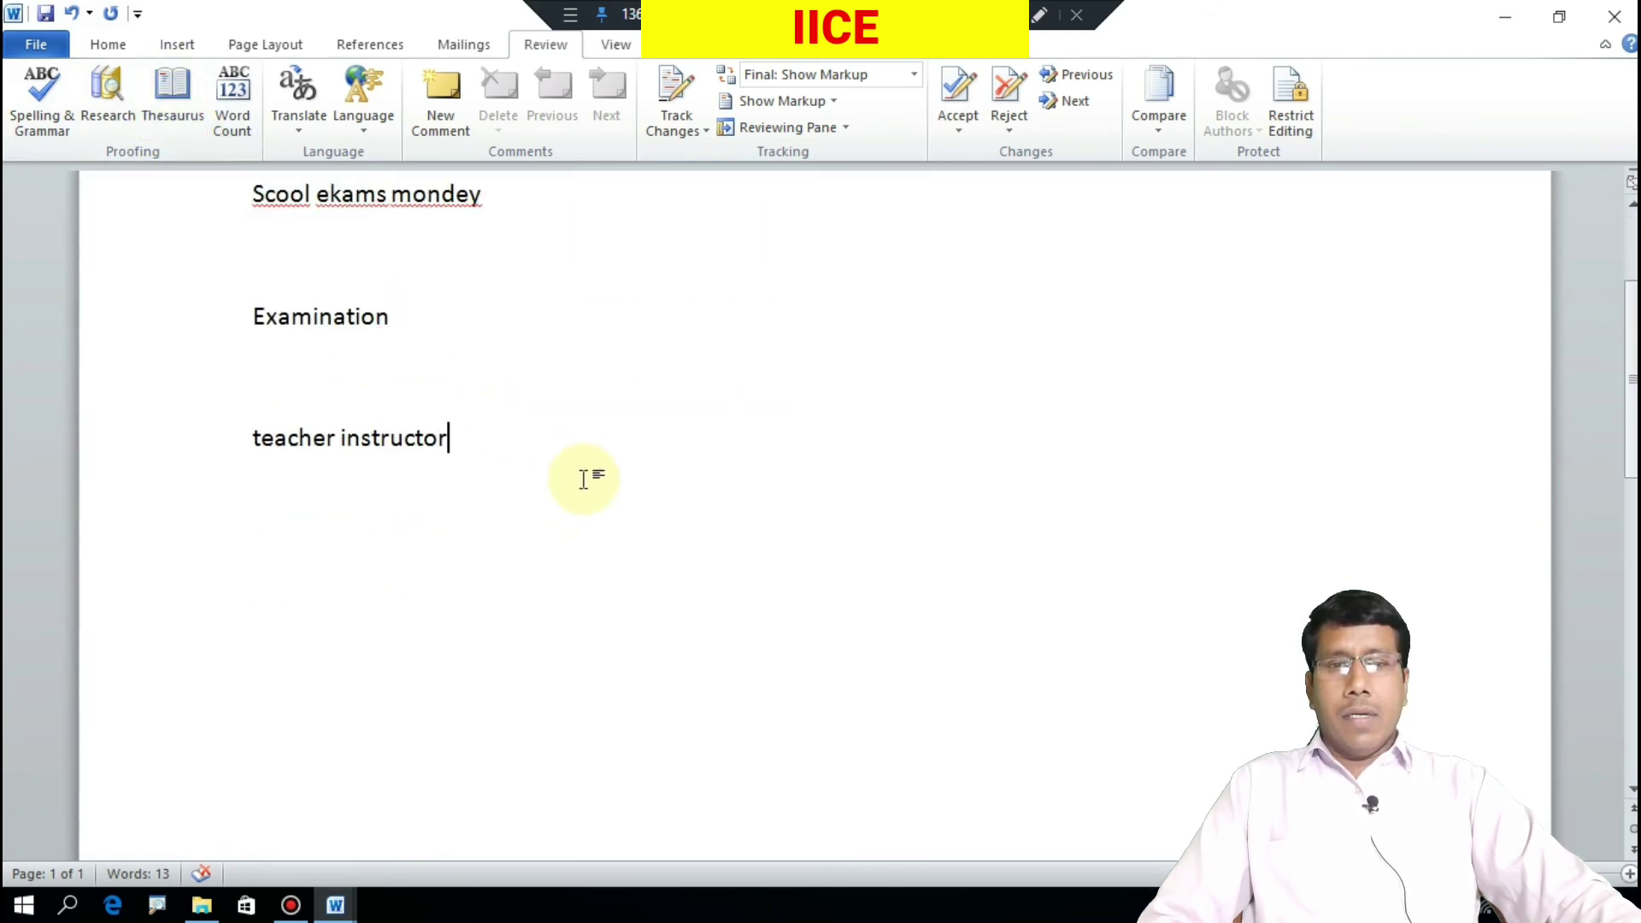
pyautogui.press('Return')
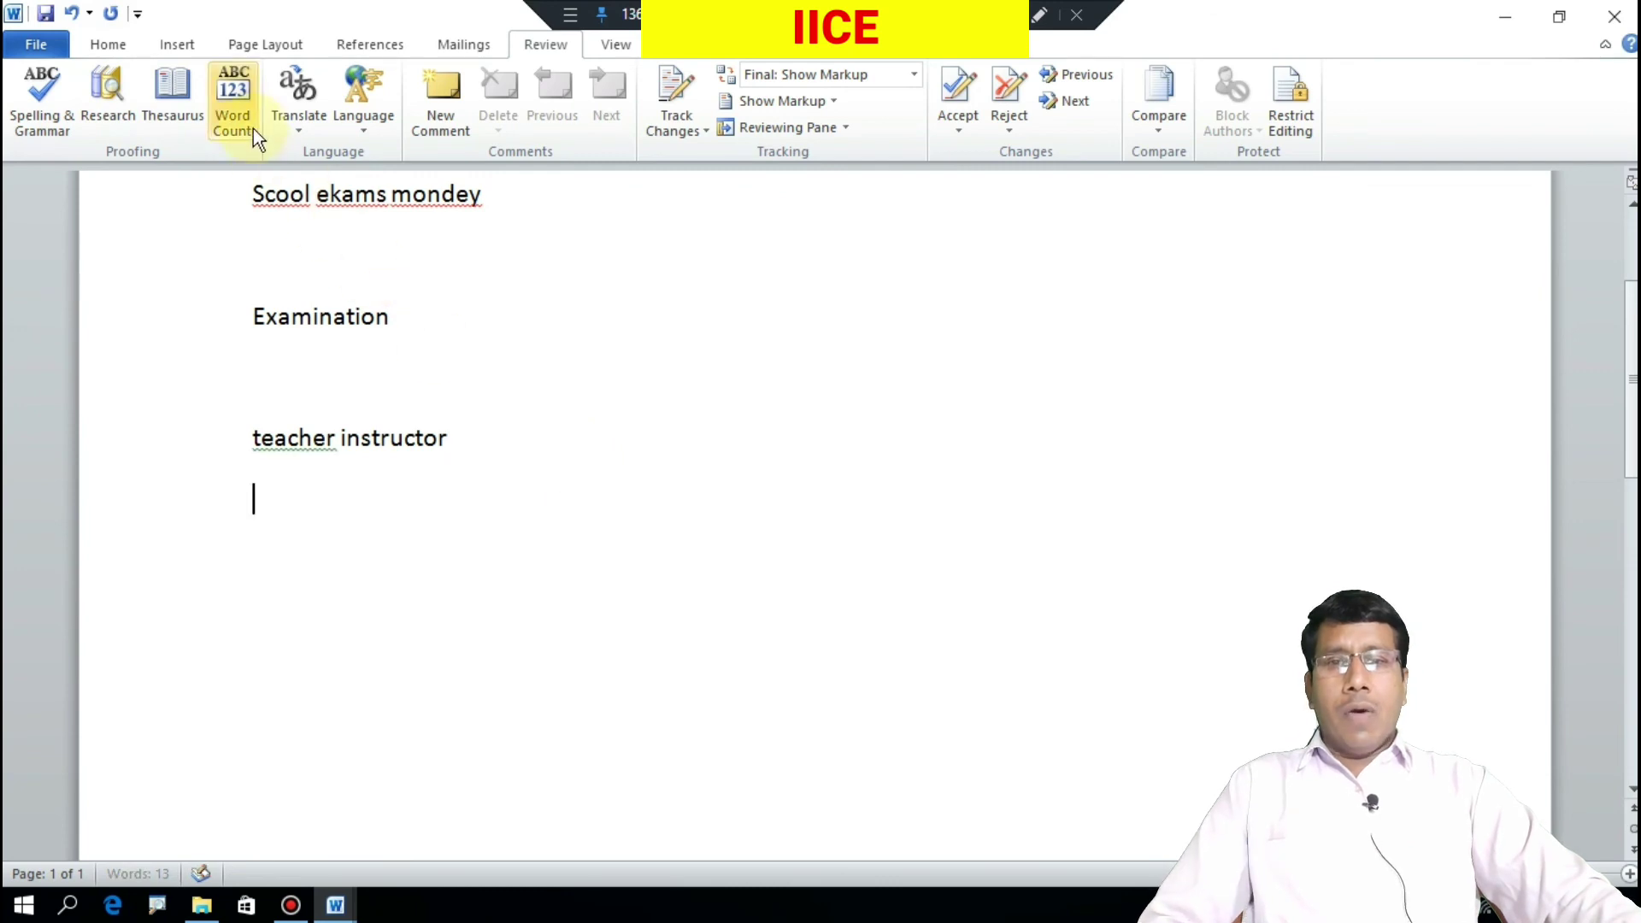